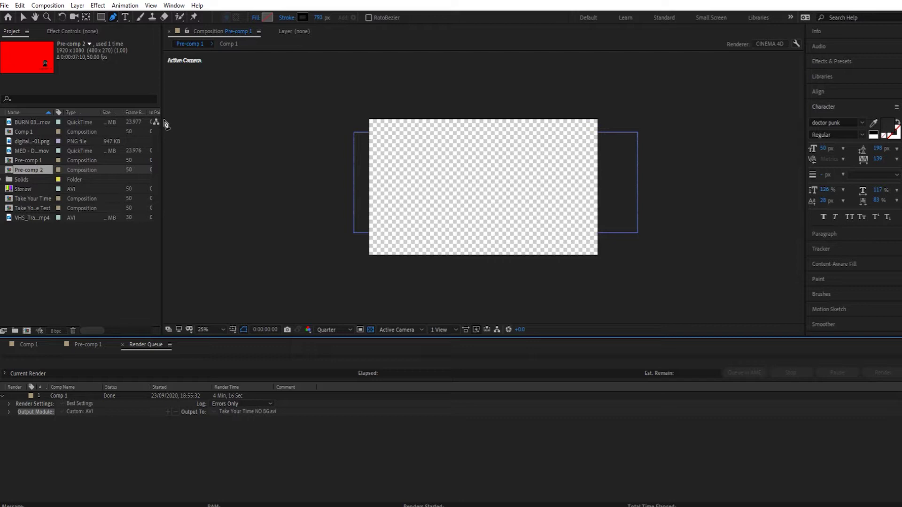
Create the composition 'Take Your Time TUT' at 1920×1080, 50 fps, with a red background.
click(47, 5)
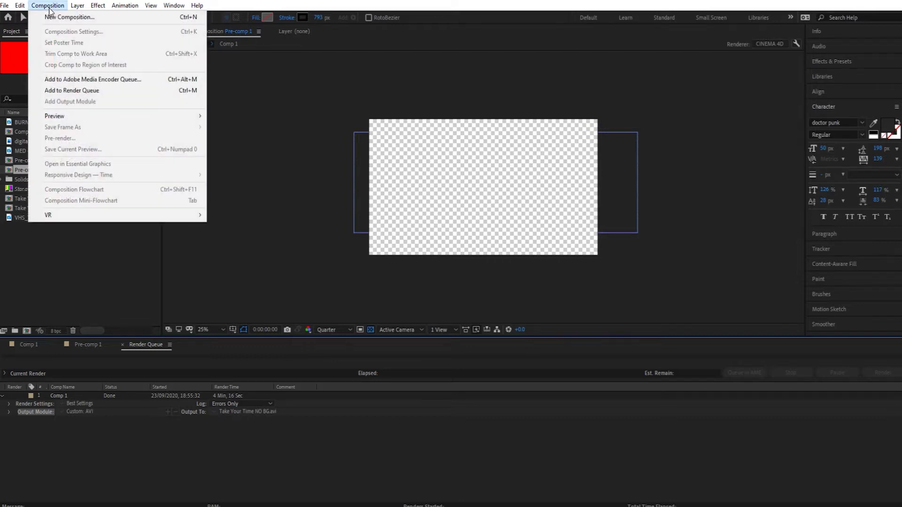
click(63, 18)
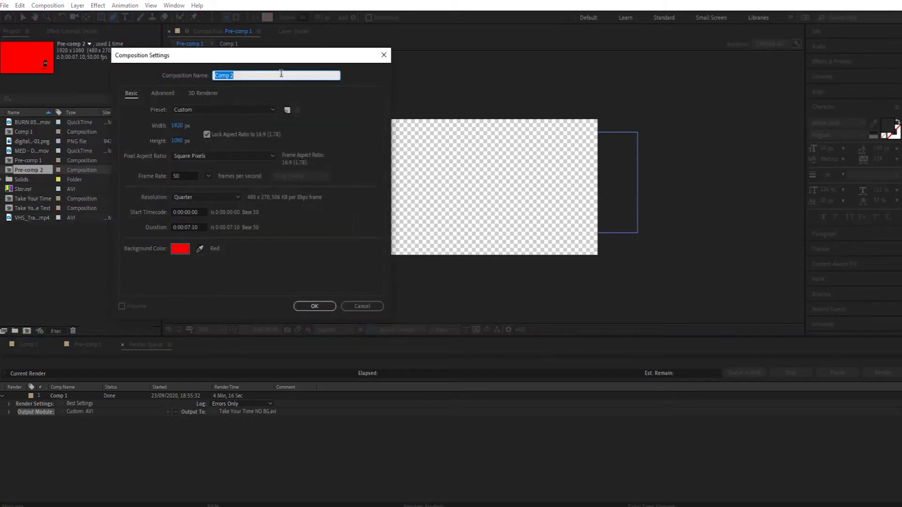
text(Take Your Time TUT)
click(315, 306)
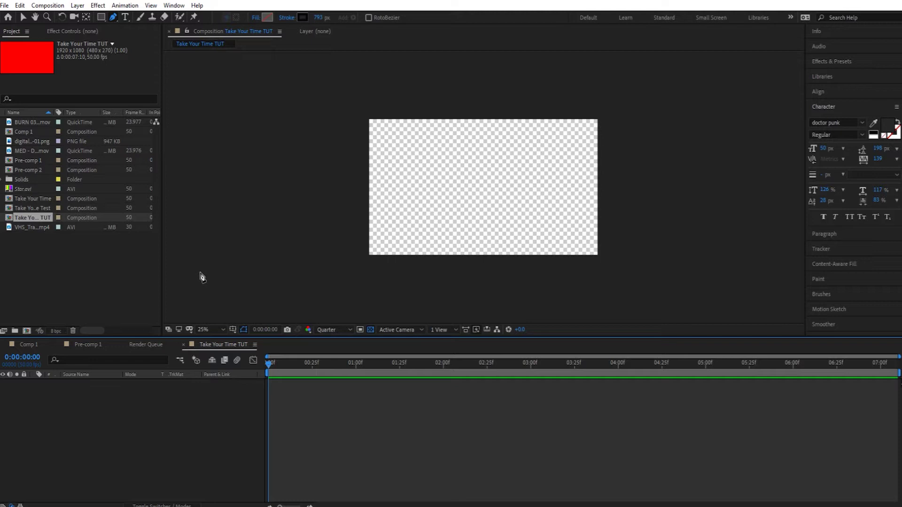
Add the portrait PNG to the timeline and set its Scale to 5%.
click(110, 288)
click(29, 141)
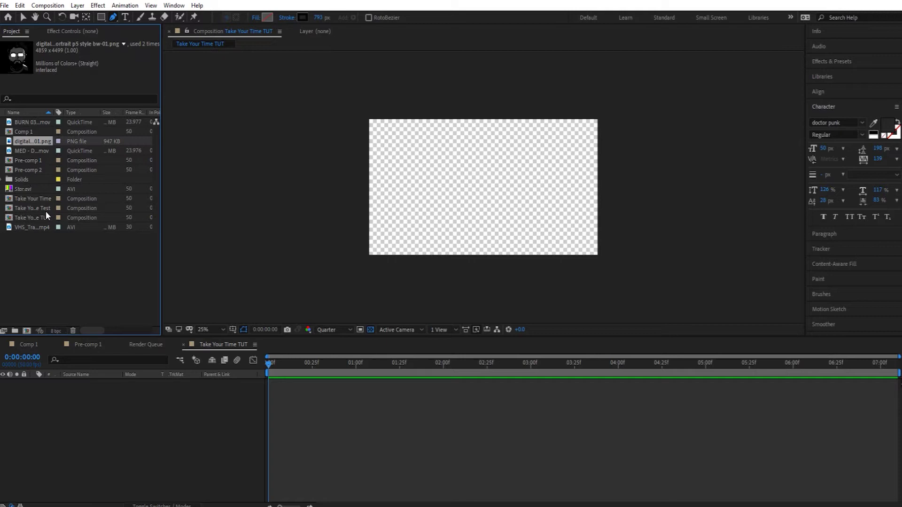
drag(34, 146, 123, 425)
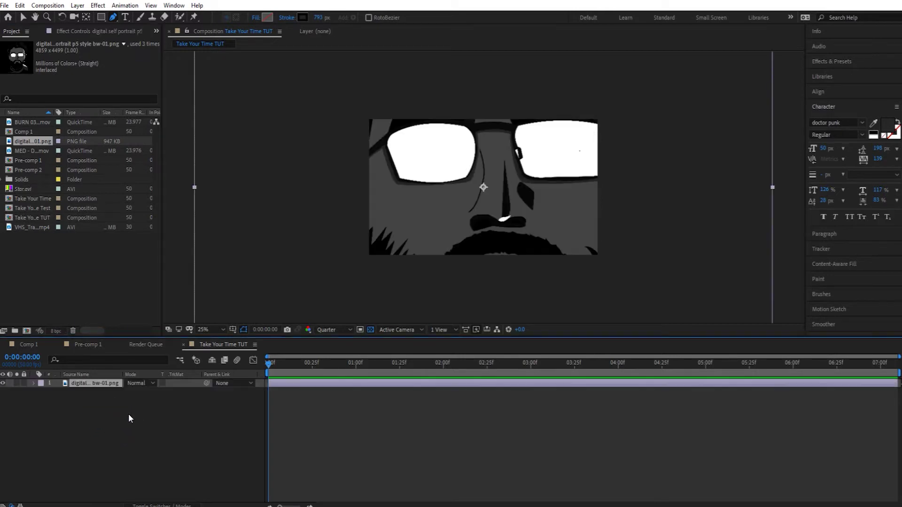
key(s)
click(141, 392)
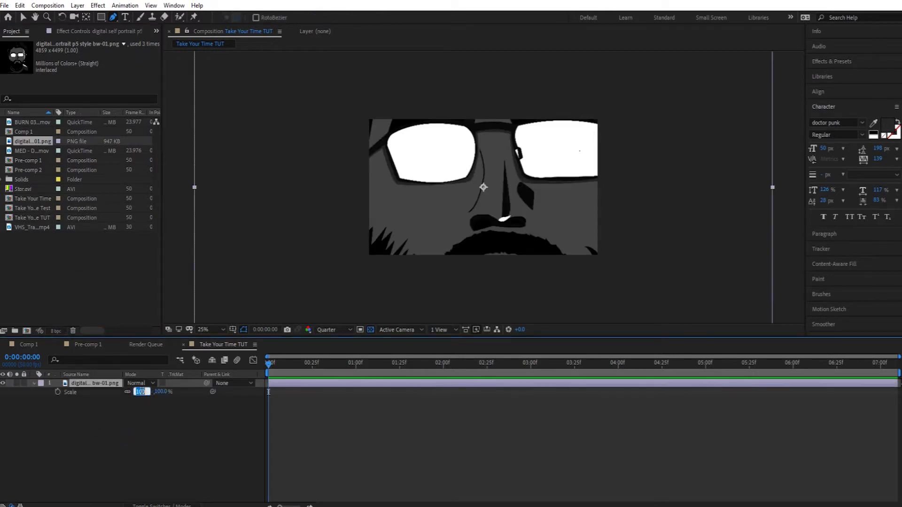
text(5)
key(Tab)
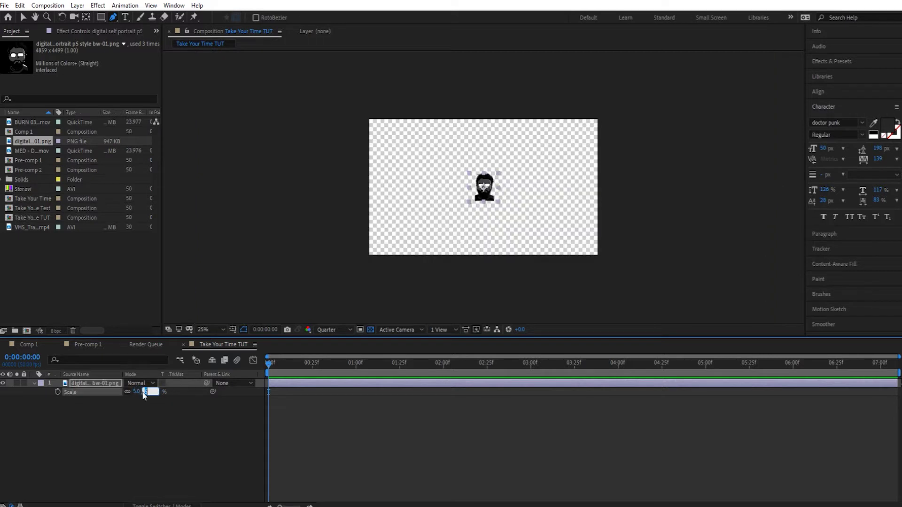
Turn off the transparency grid and position the small portrait near the lower right.
click(371, 331)
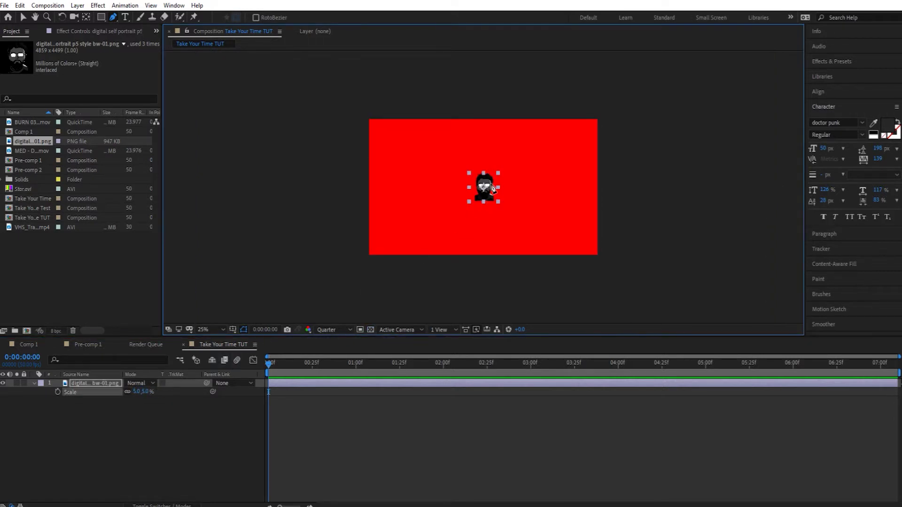
click(24, 18)
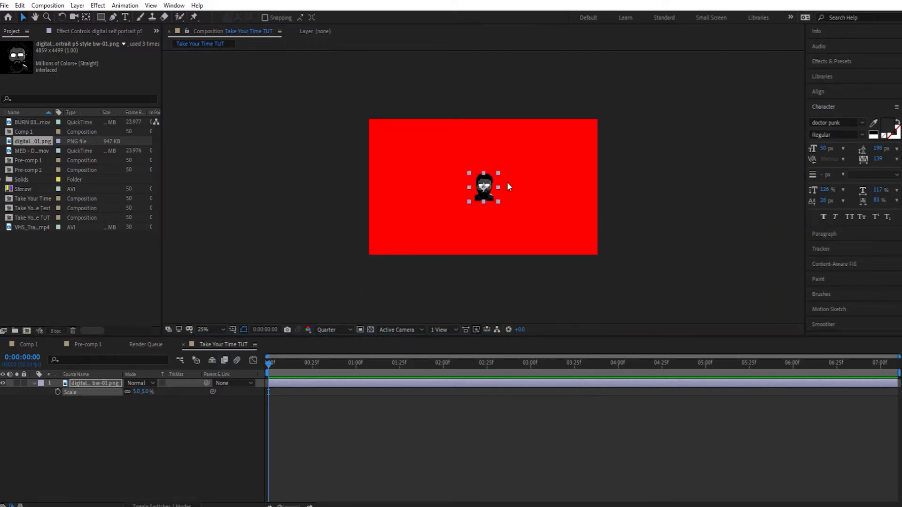
drag(483, 188, 571, 220)
click(488, 282)
click(577, 218)
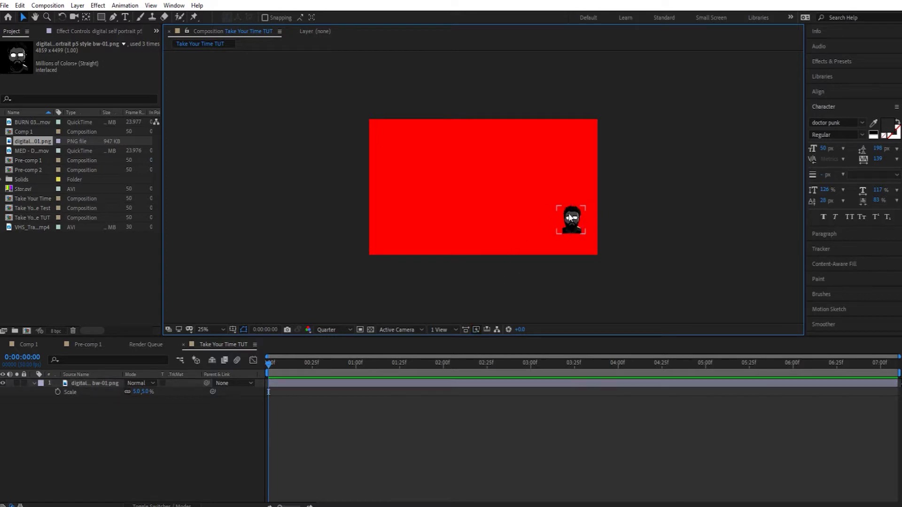
click(573, 263)
click(579, 219)
key(period)
key(comma)
drag(575, 224, 571, 224)
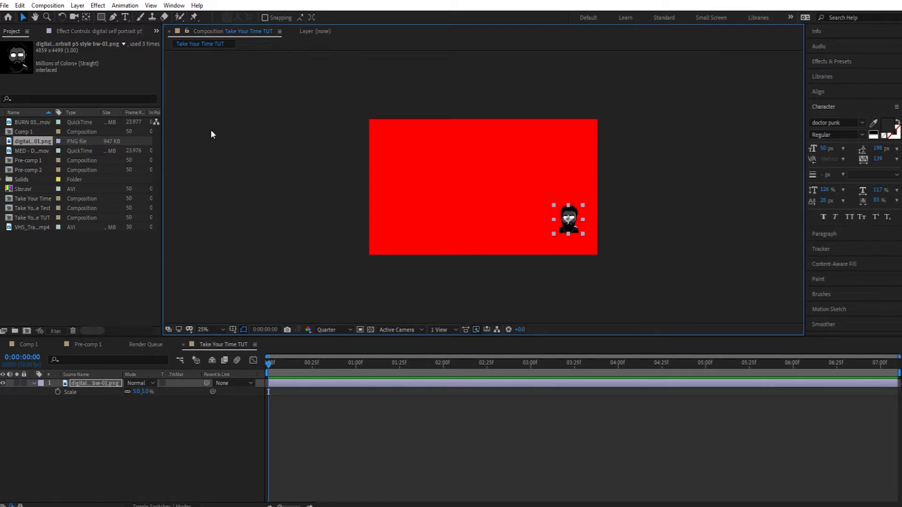
Add a new text layer reading TAKEYOURTIME.
click(77, 5)
mouse_move(89, 17)
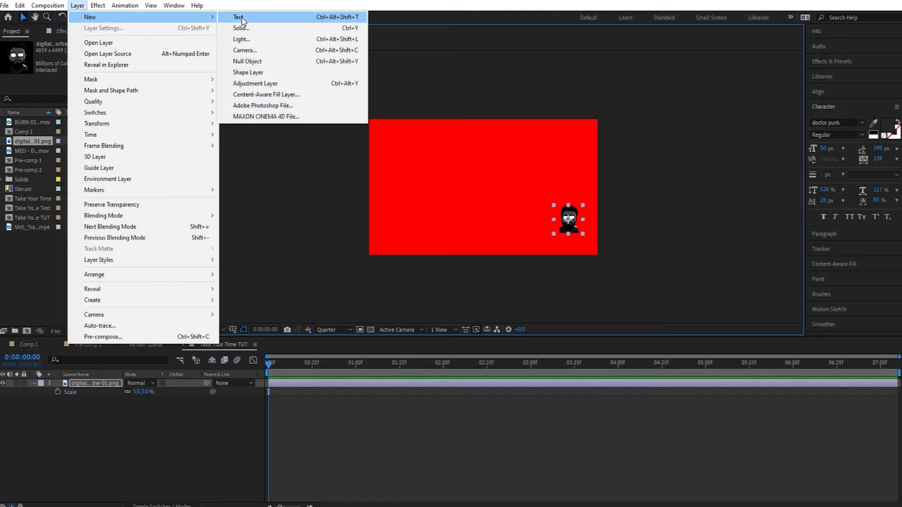
click(241, 18)
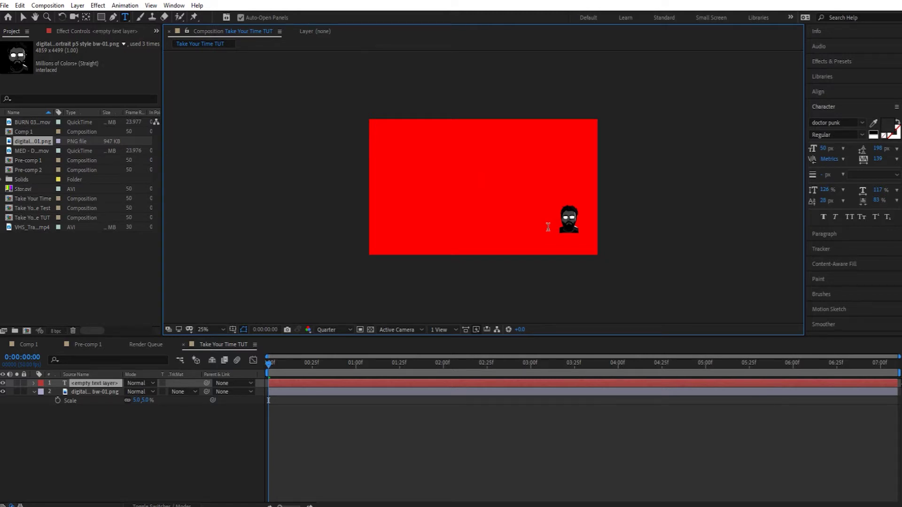
text(TAKEYO)
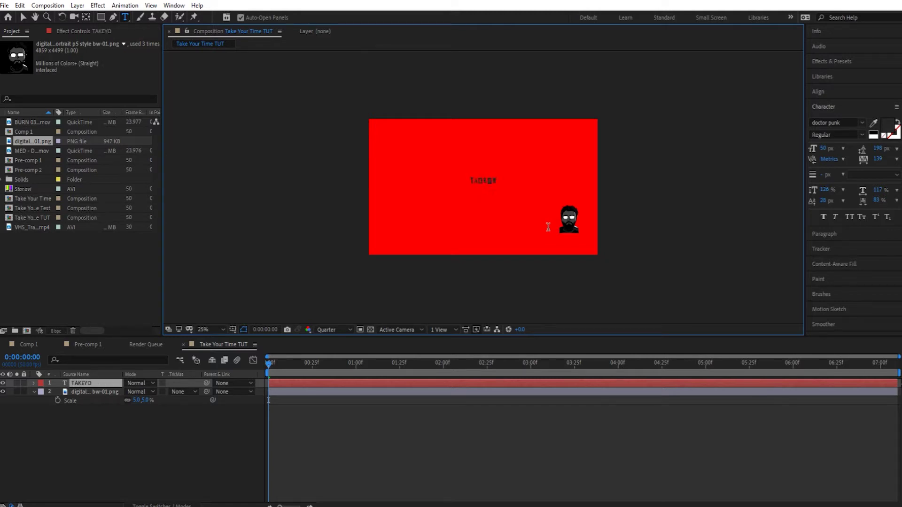
text(URTIME)
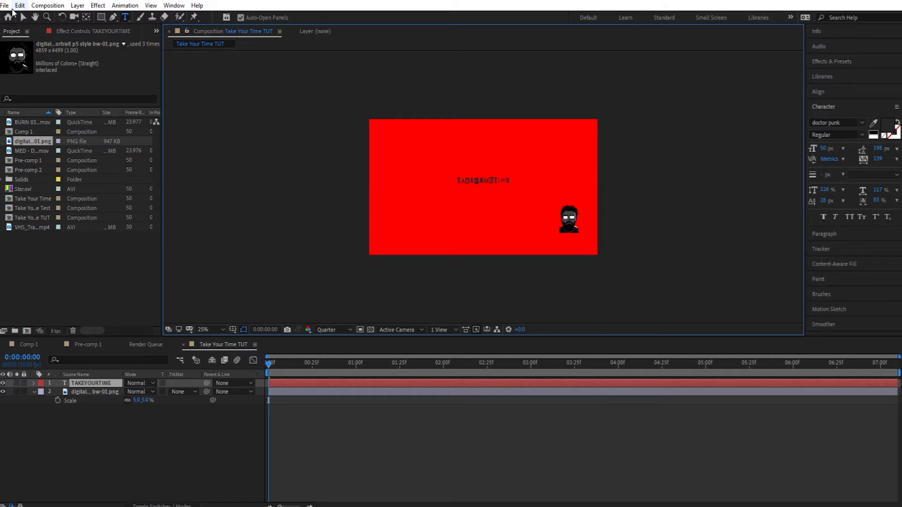
click(22, 17)
Place the TAKEYOURTIME text at the bottom right, just beneath the portrait.
drag(493, 182, 574, 238)
click(572, 224)
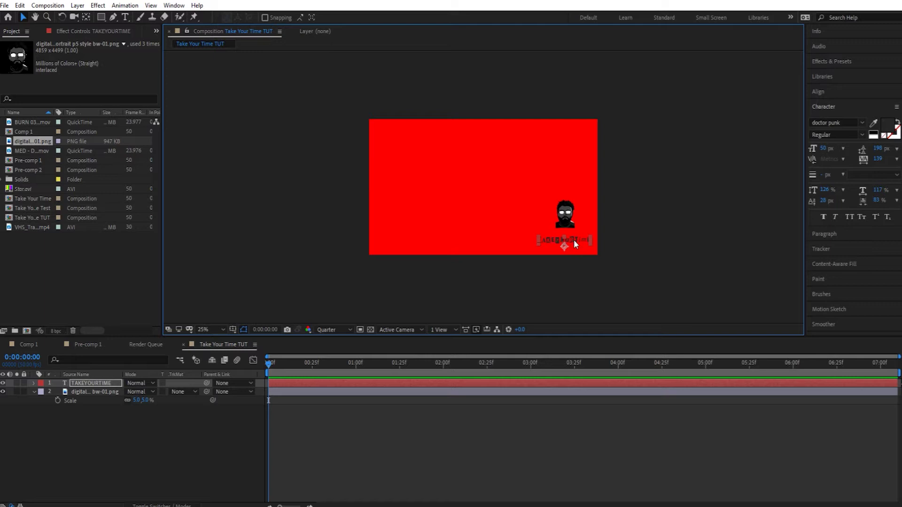
drag(573, 240, 573, 240)
click(568, 224)
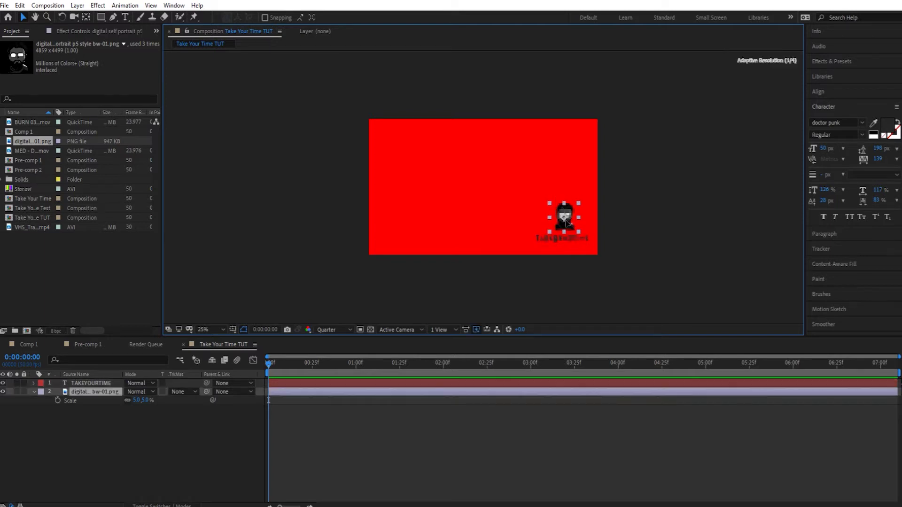
click(611, 272)
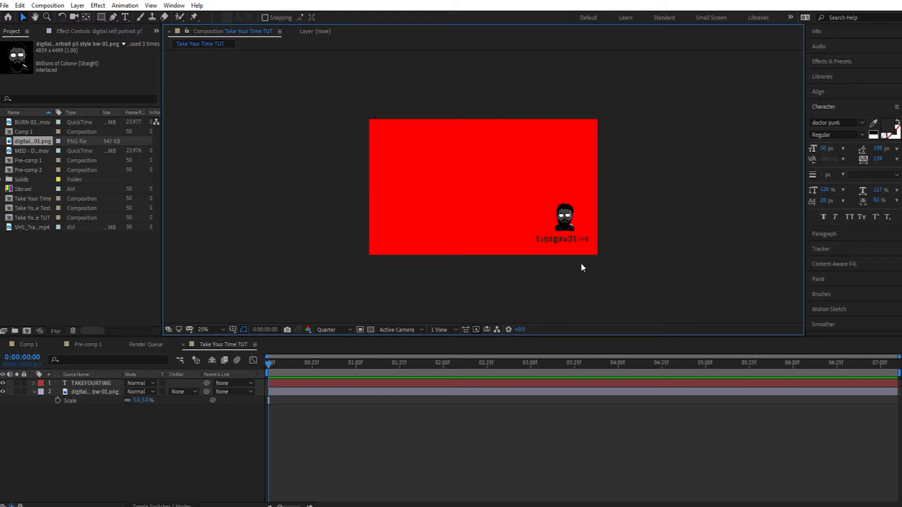
click(562, 241)
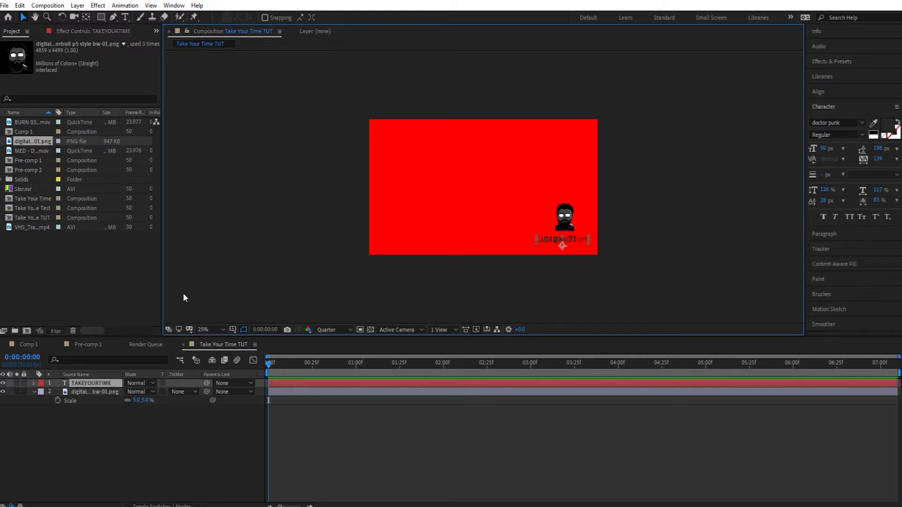
Set the TAKEYOURTIME layer's Rotation to -4° and commit the change.
key(r)
click(136, 391)
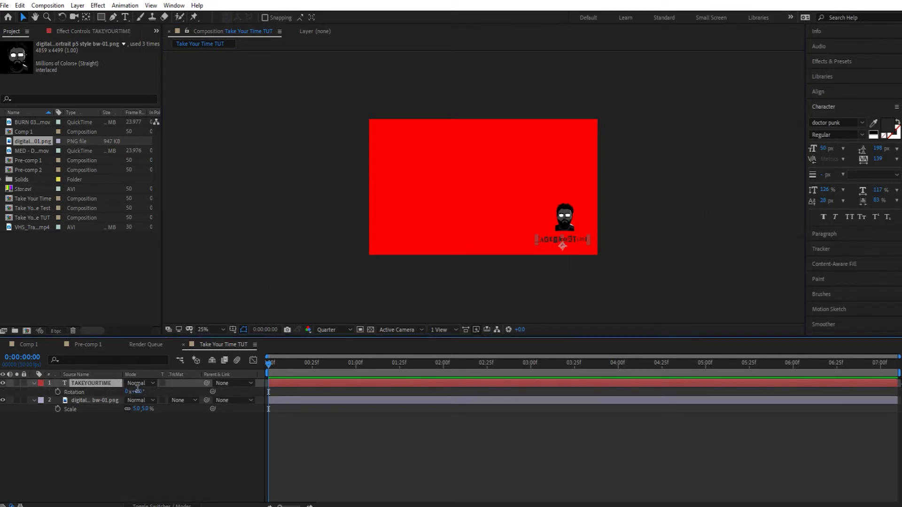
key(Tab)
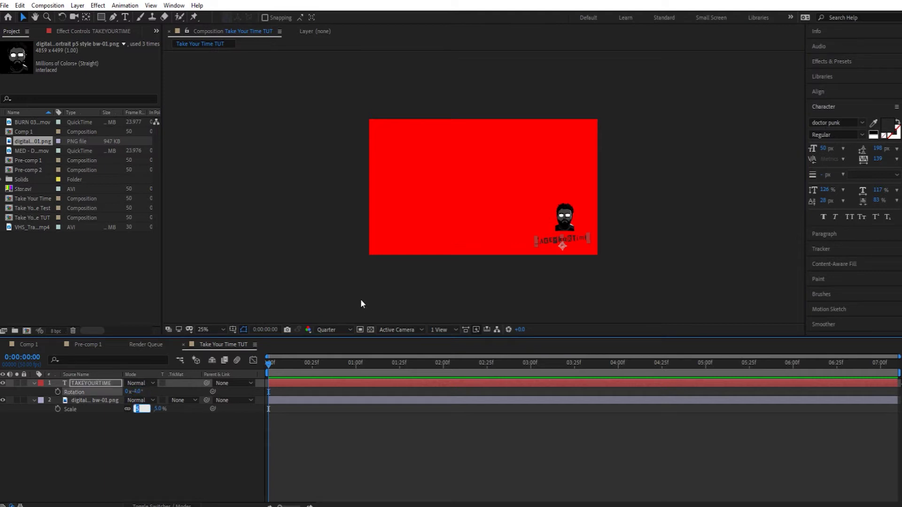
click(420, 277)
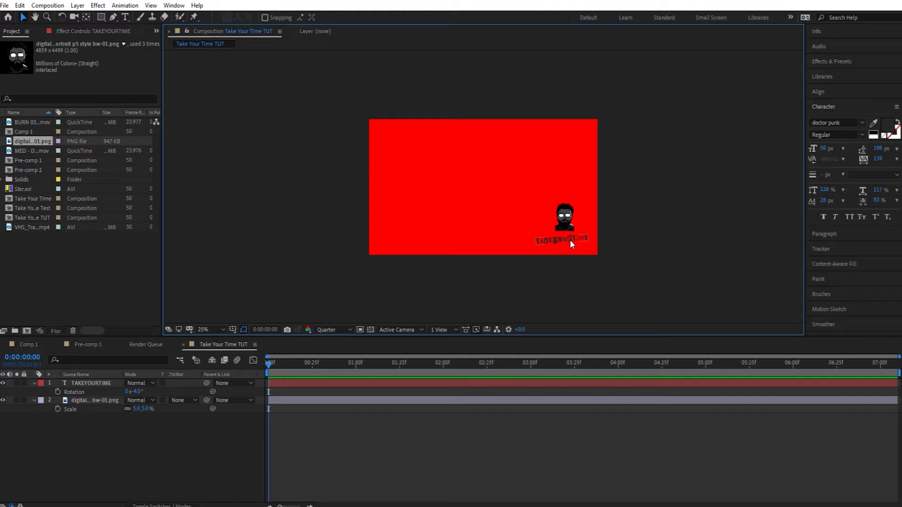
Enable motion blur and make the text and portrait layers 3D.
click(162, 505)
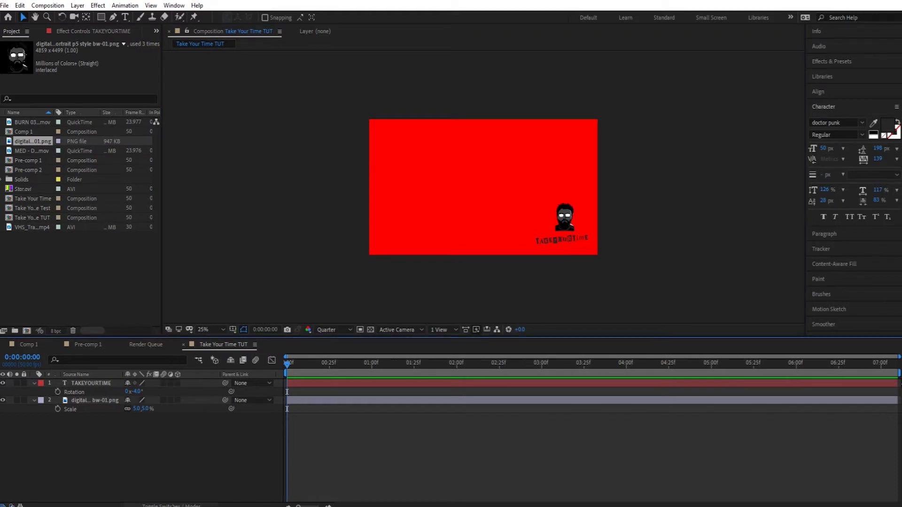
click(163, 383)
click(163, 400)
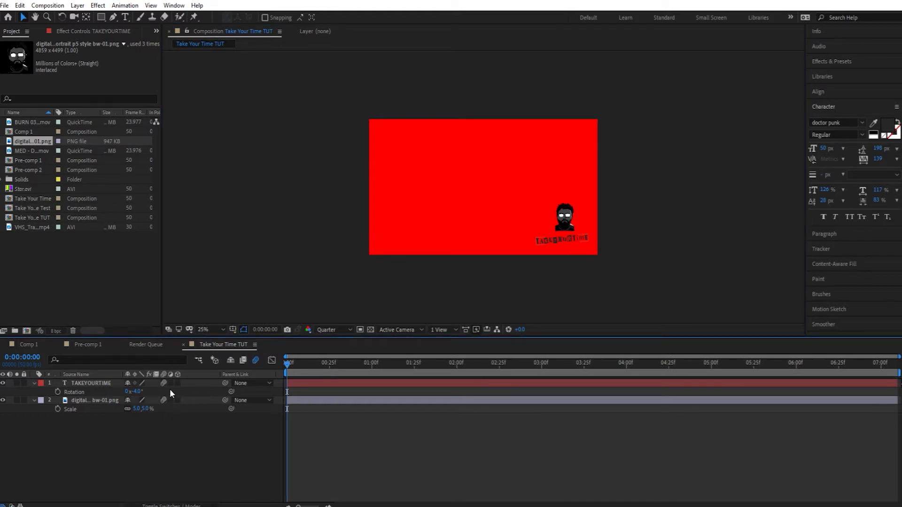
click(178, 384)
click(177, 443)
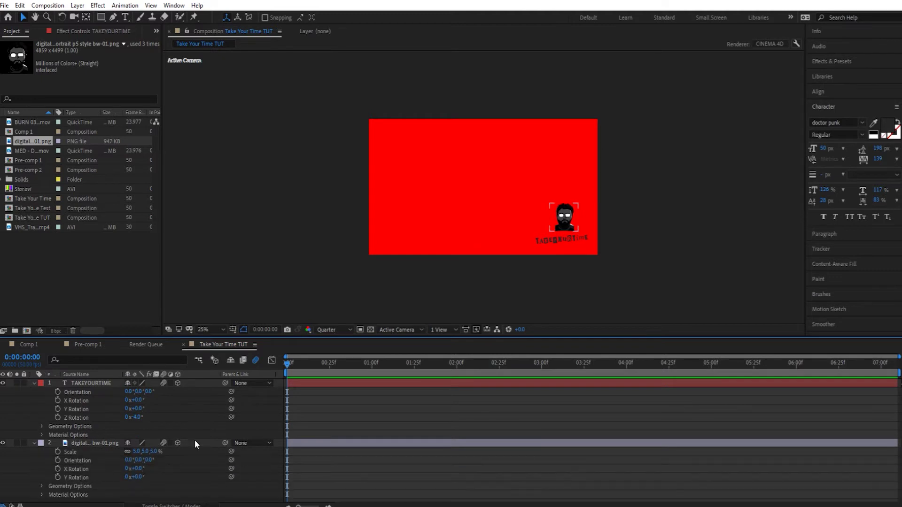
Keyframe the portrait's Y Rotation at 0:25, then set 360° at 2 seconds.
click(330, 364)
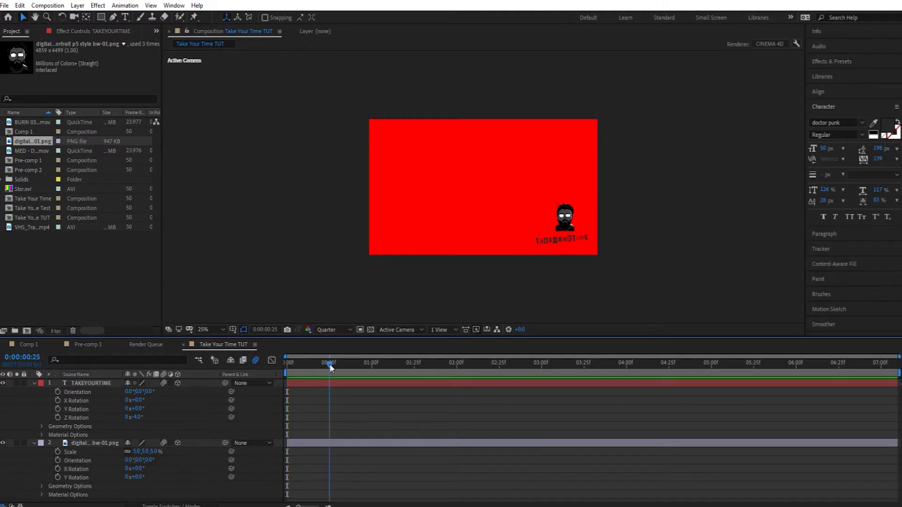
click(98, 441)
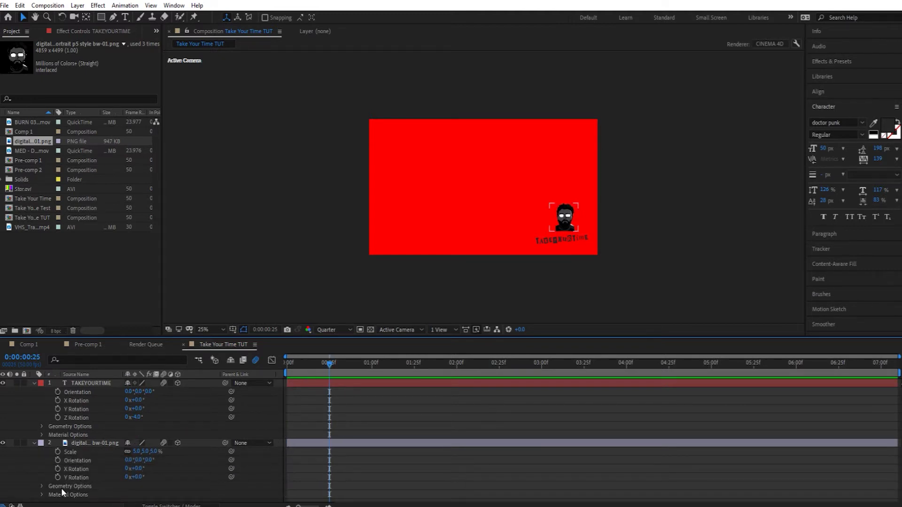
click(243, 422)
click(58, 478)
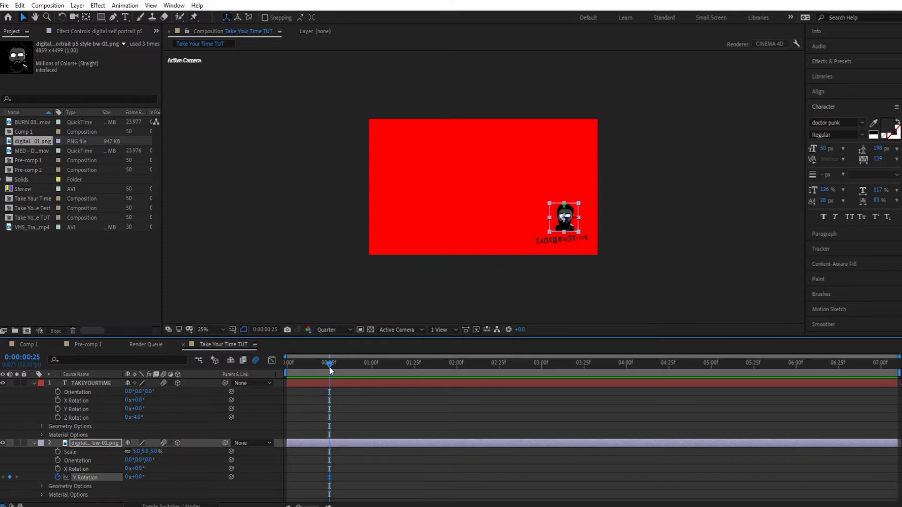
drag(356, 365, 457, 366)
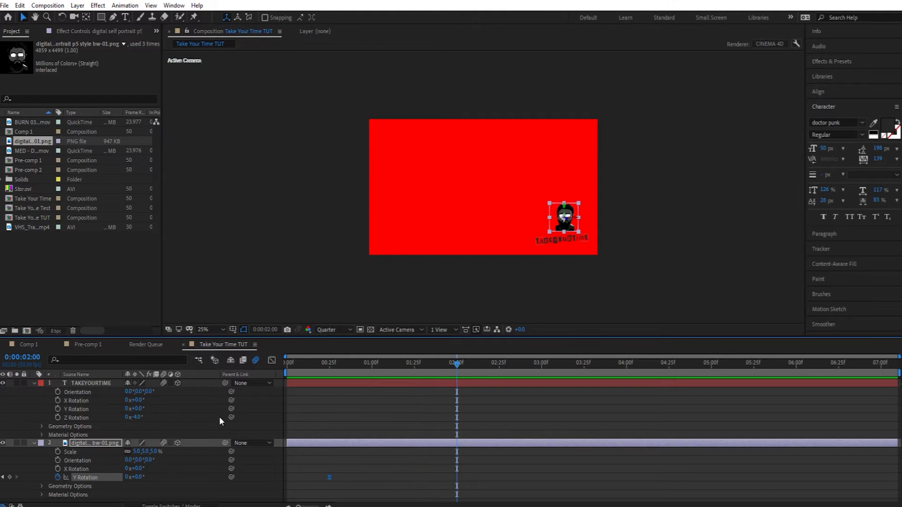
click(140, 476)
text(360)
key(Tab)
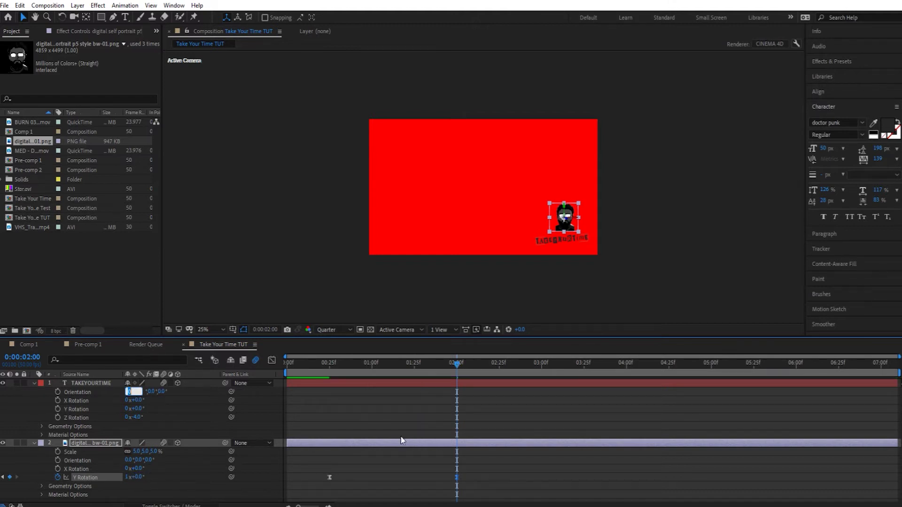
Hold the portrait's spin with a keyframe at 2:26, then return it to 0° near 4:02.
click(500, 366)
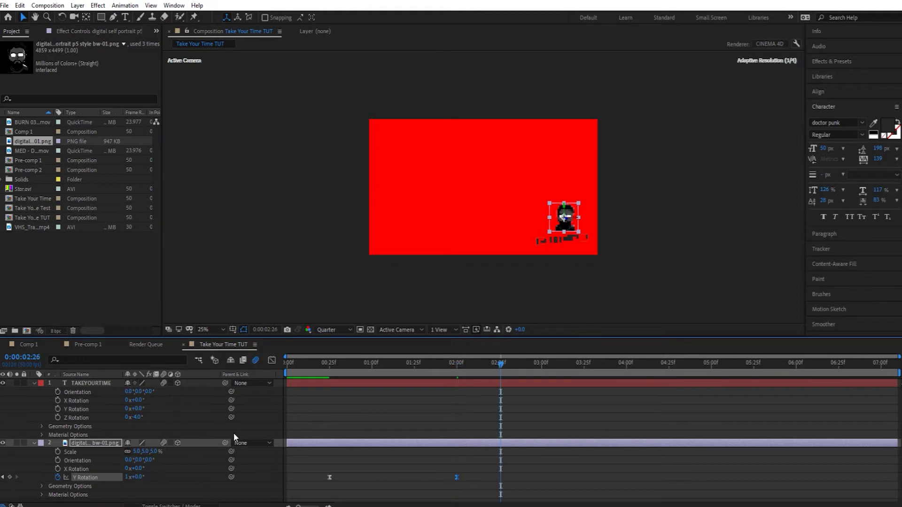
click(10, 477)
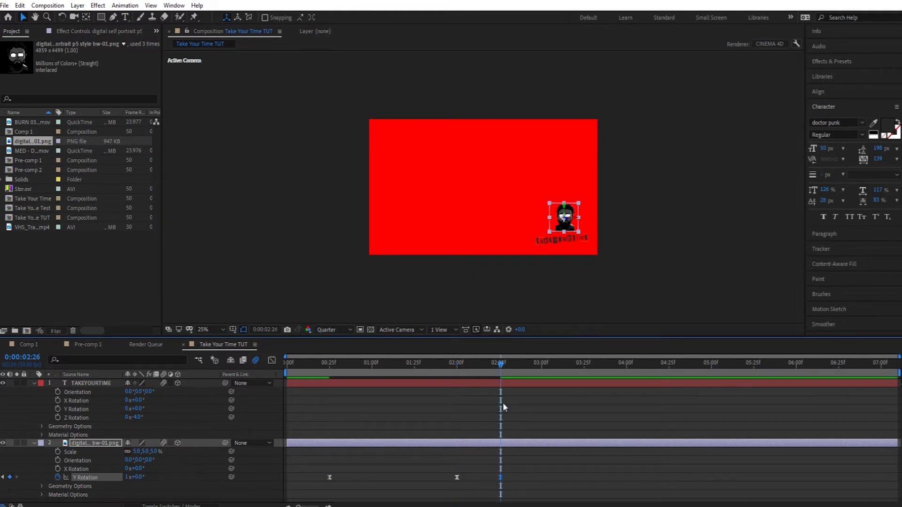
drag(501, 365, 627, 369)
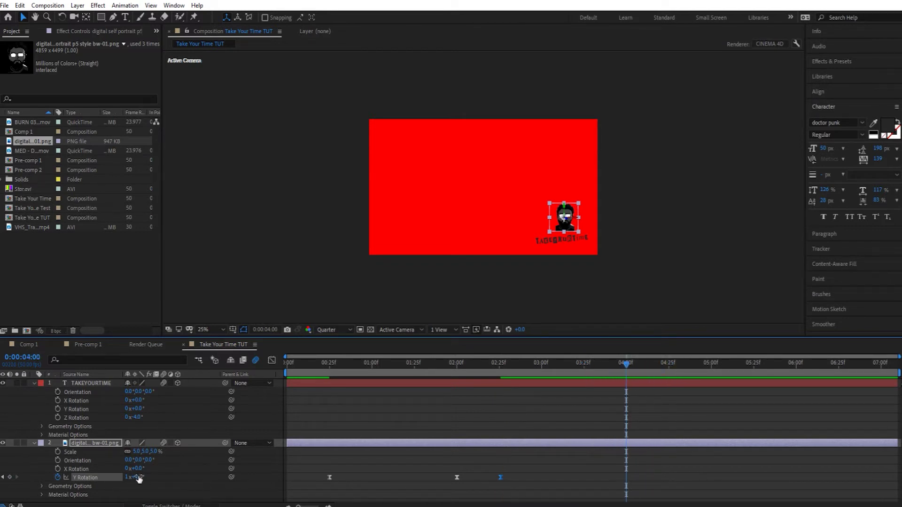
drag(138, 479, 88, 479)
drag(466, 370, 669, 383)
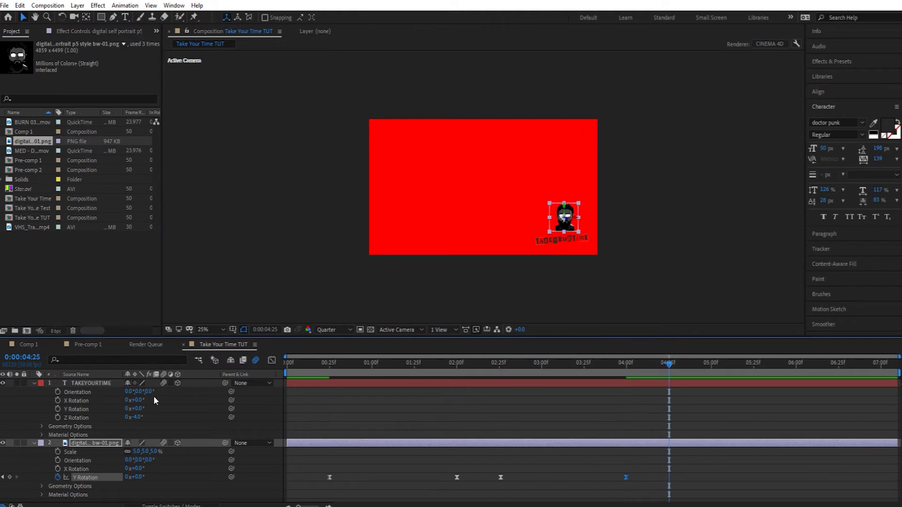
Keyframe the text's Y Rotation at 0:27 and set one full turn at 2:01.
drag(326, 366, 332, 366)
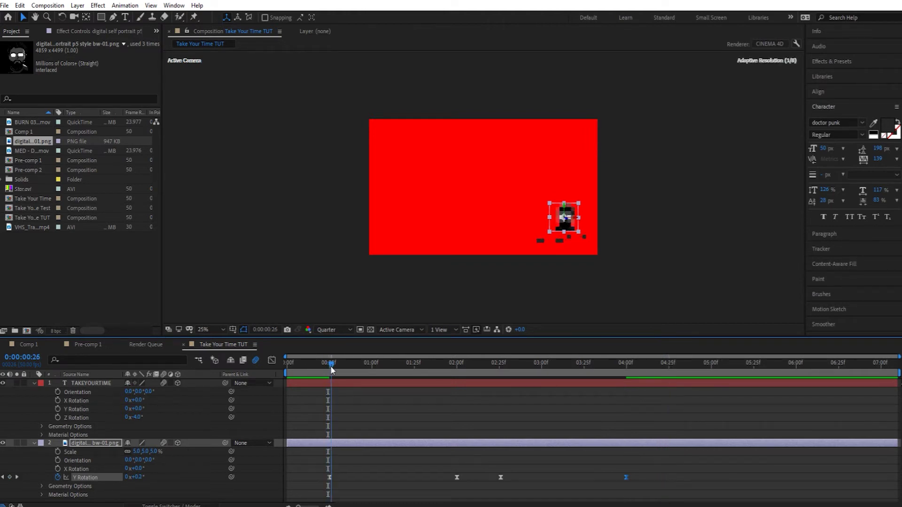
click(58, 408)
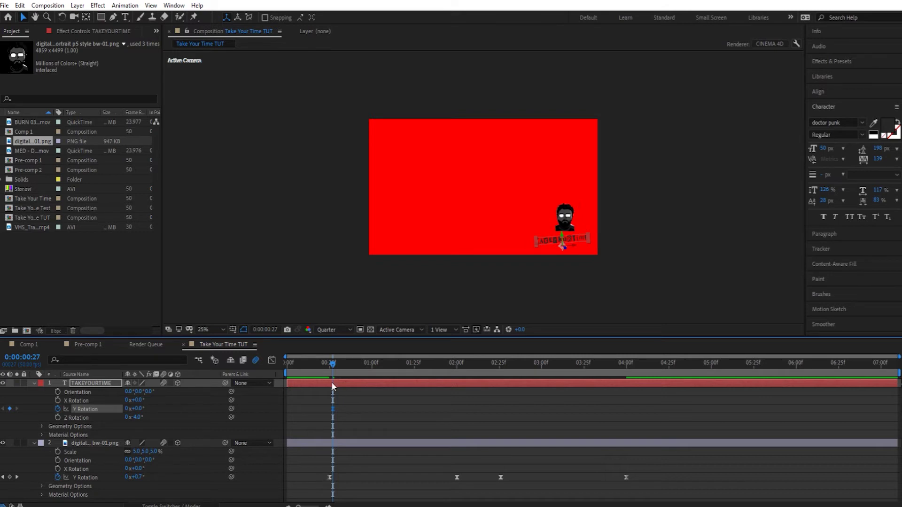
drag(336, 365, 460, 373)
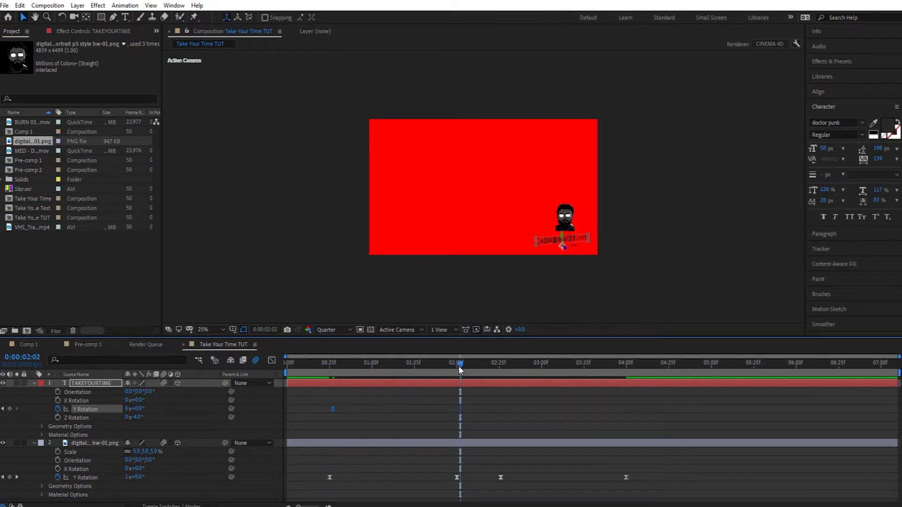
click(459, 365)
click(142, 407)
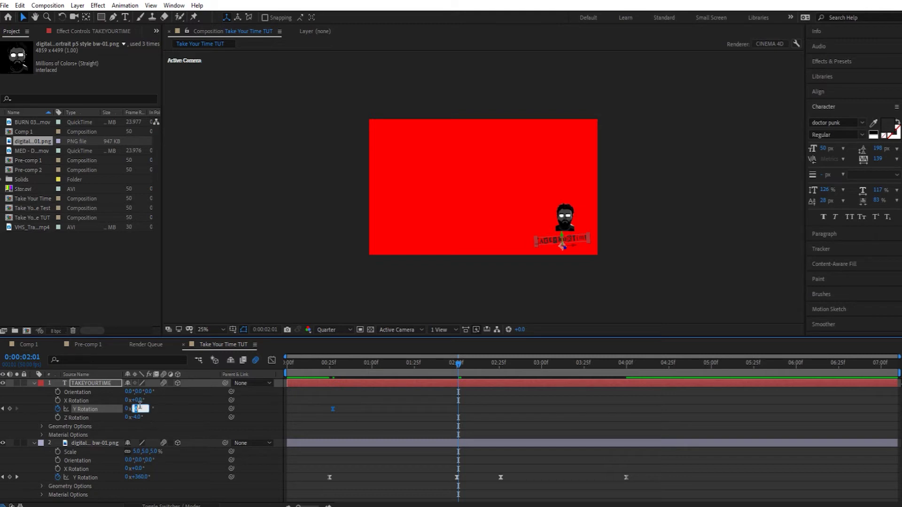
text(360)
key(Tab)
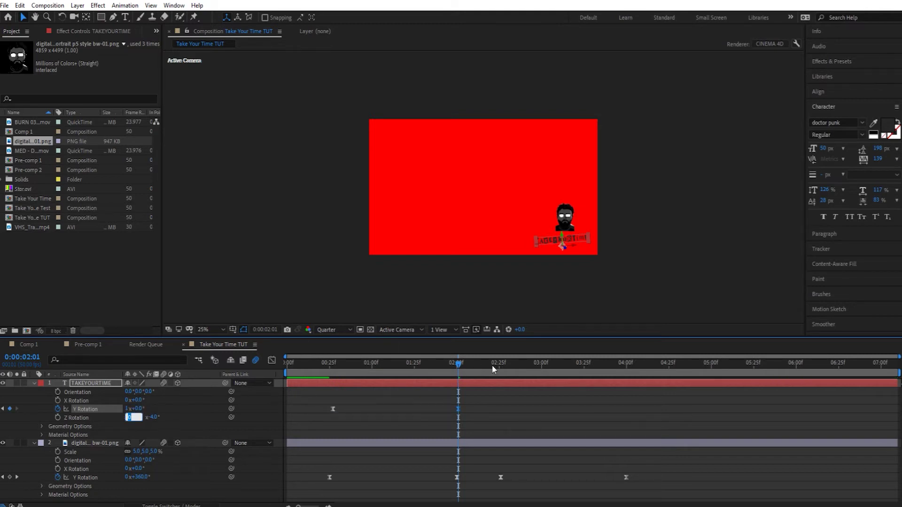
Hold the text's rotation at 2:28, then bring it back to 0° at 4:02.
drag(498, 365, 504, 364)
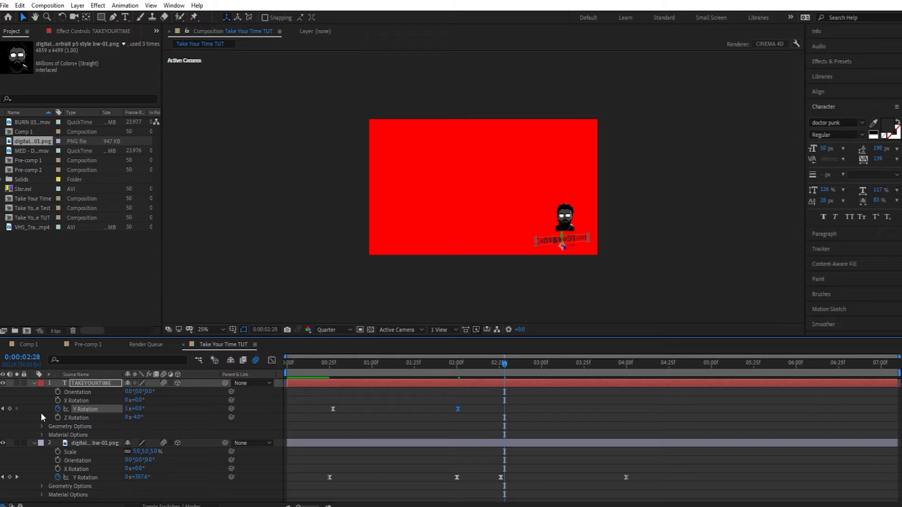
click(10, 409)
drag(503, 365, 628, 370)
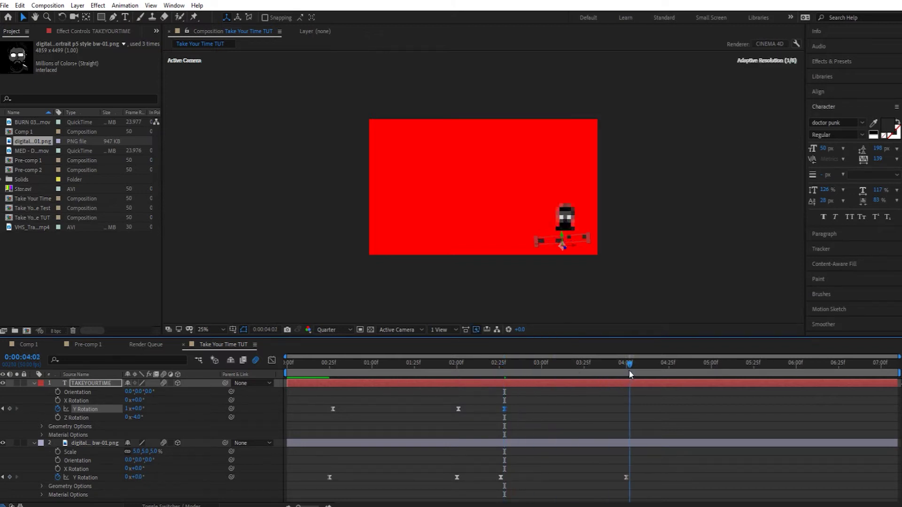
drag(130, 408, 1, 410)
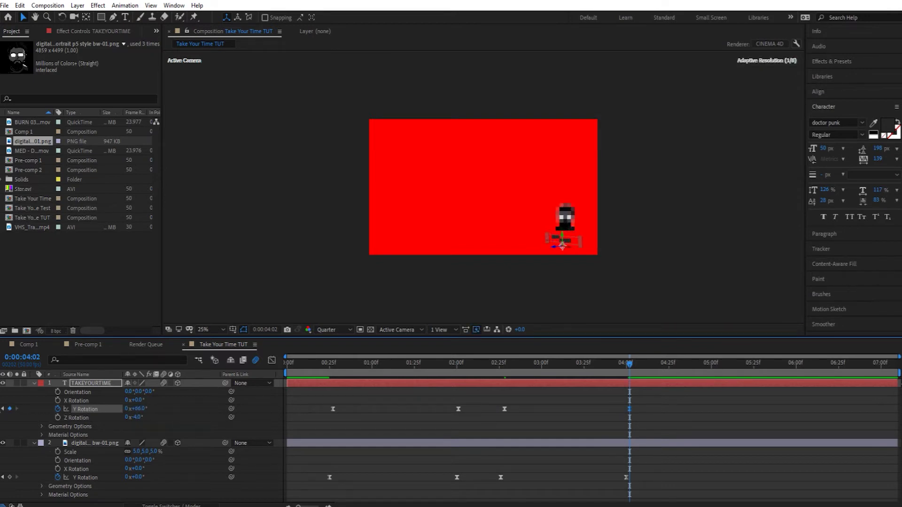
drag(136, 410, 118, 409)
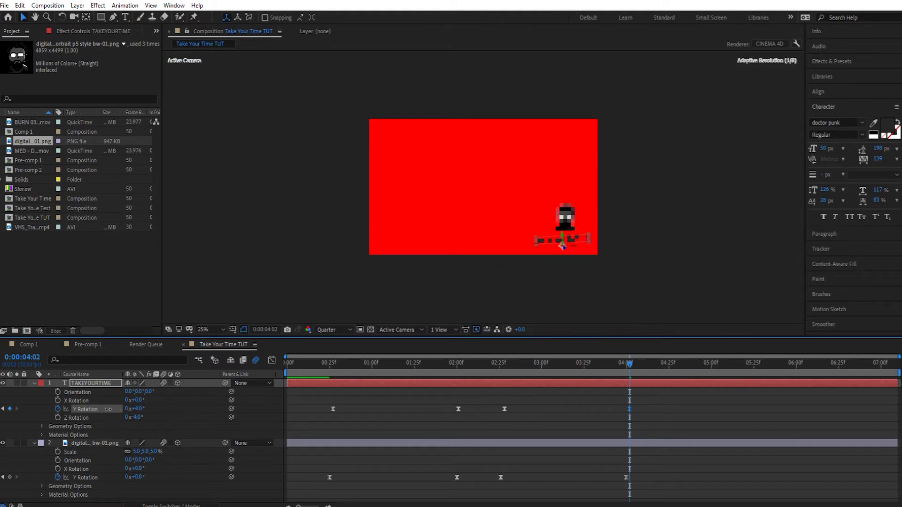
drag(106, 409, 104, 409)
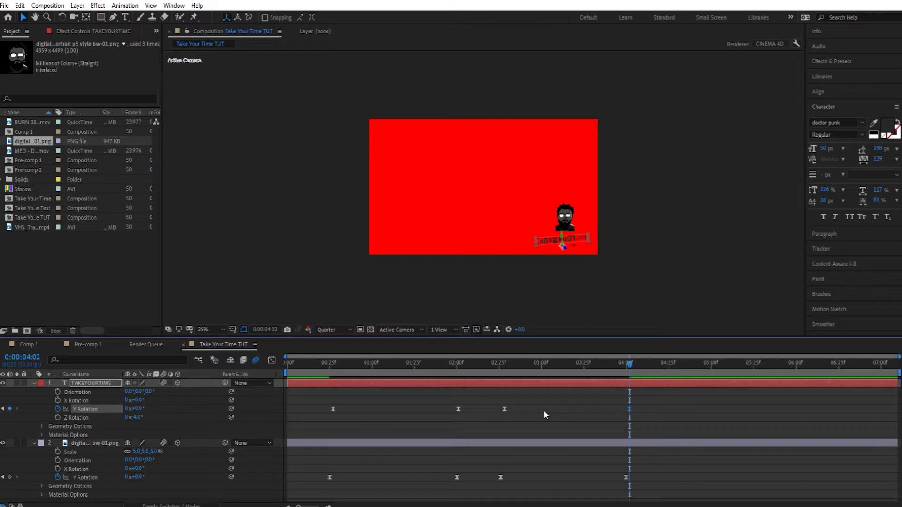
Preview the animation from the start and collapse both layers' properties.
key(Home)
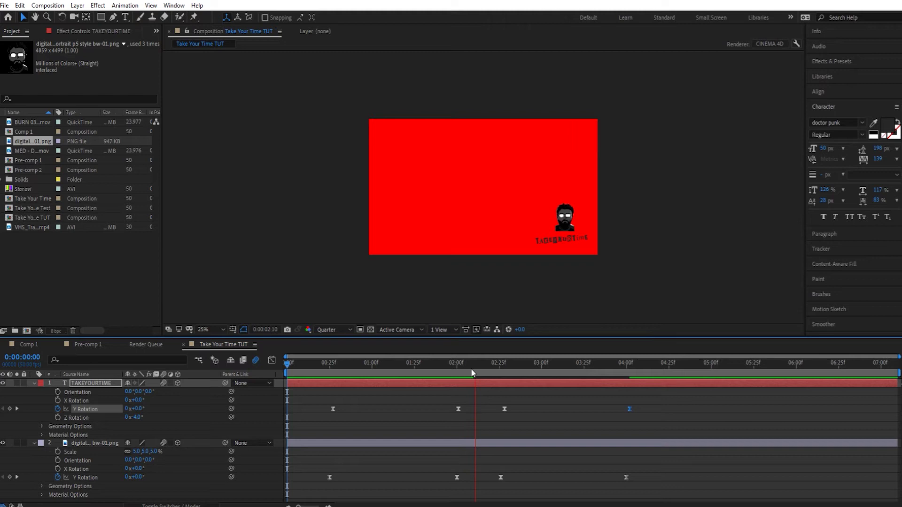
key(space)
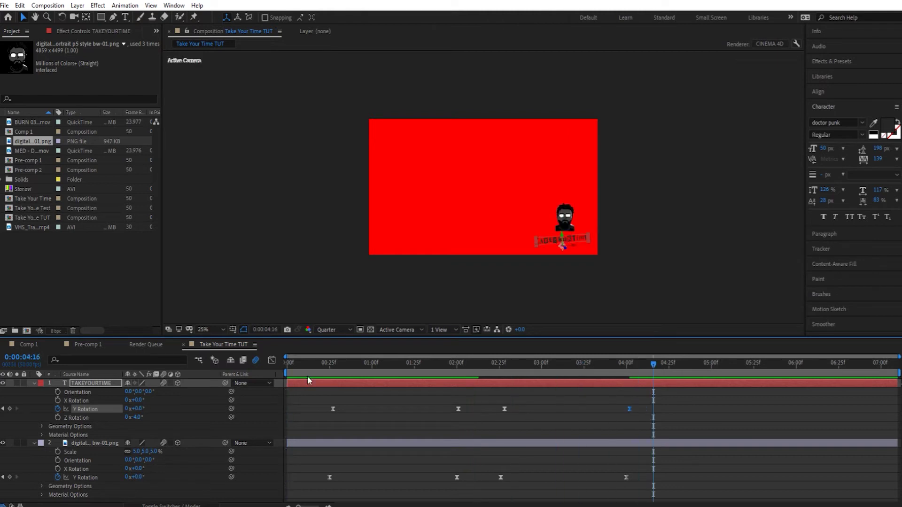
click(35, 383)
click(34, 391)
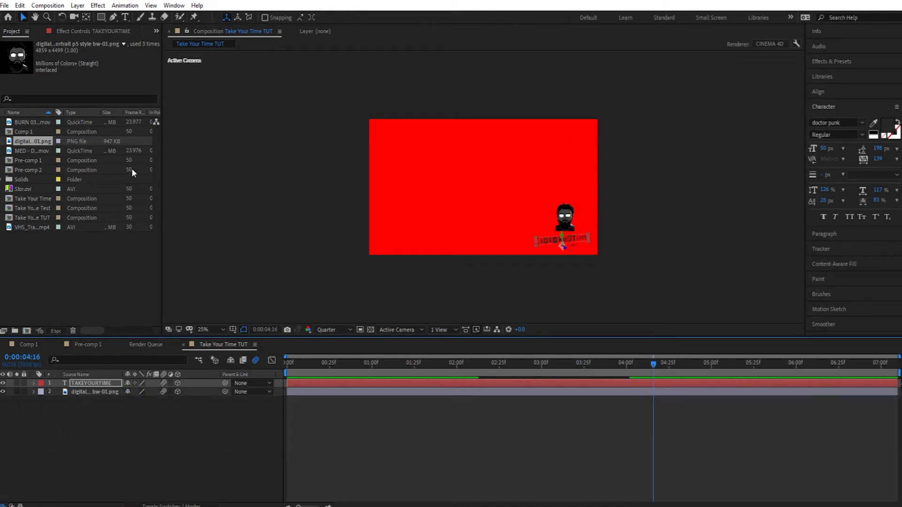
click(78, 5)
Add Shape Layer 1 and move it below the text and portrait layers.
mouse_move(116, 18)
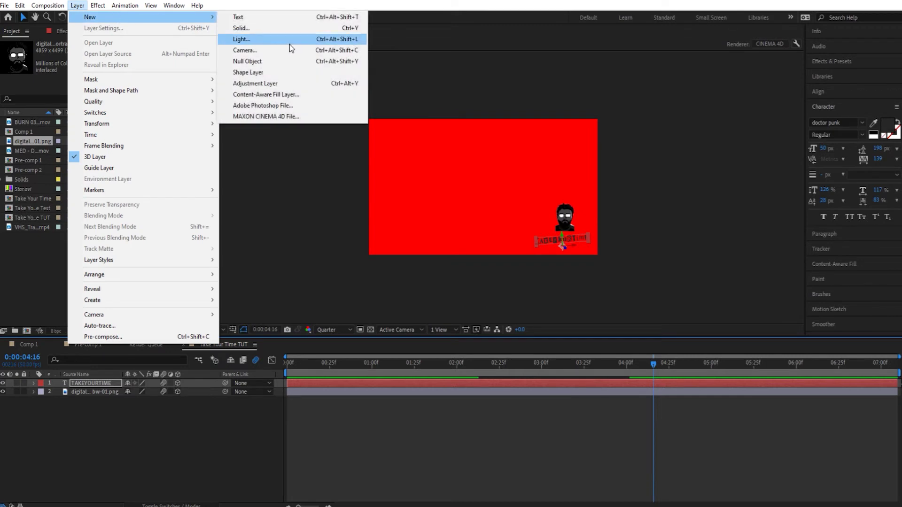
click(244, 73)
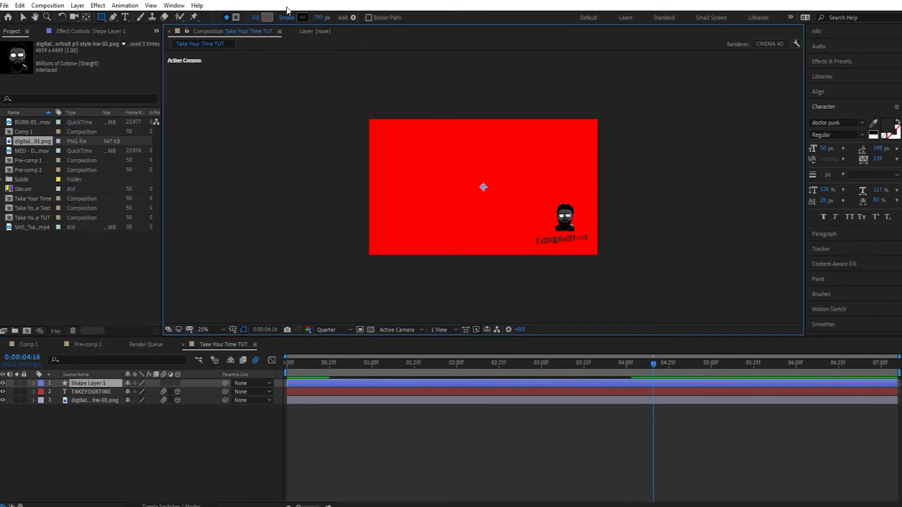
click(112, 17)
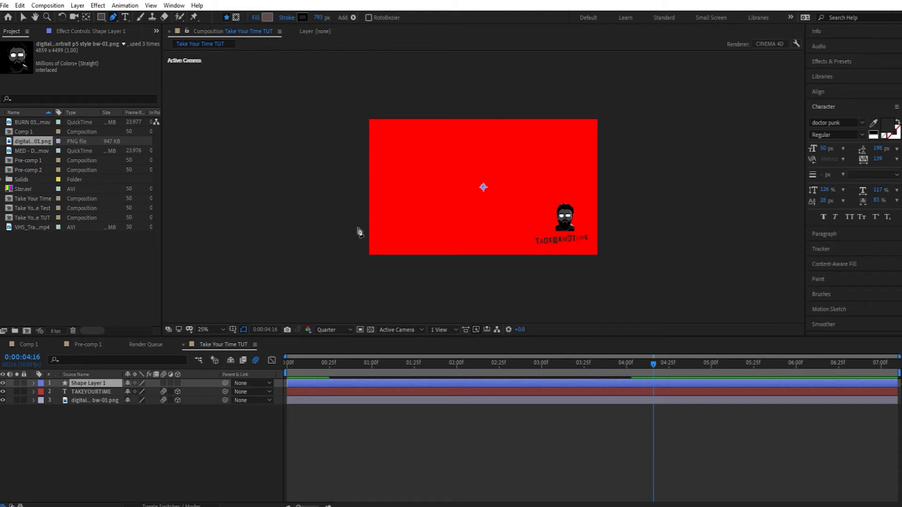
drag(103, 383, 104, 409)
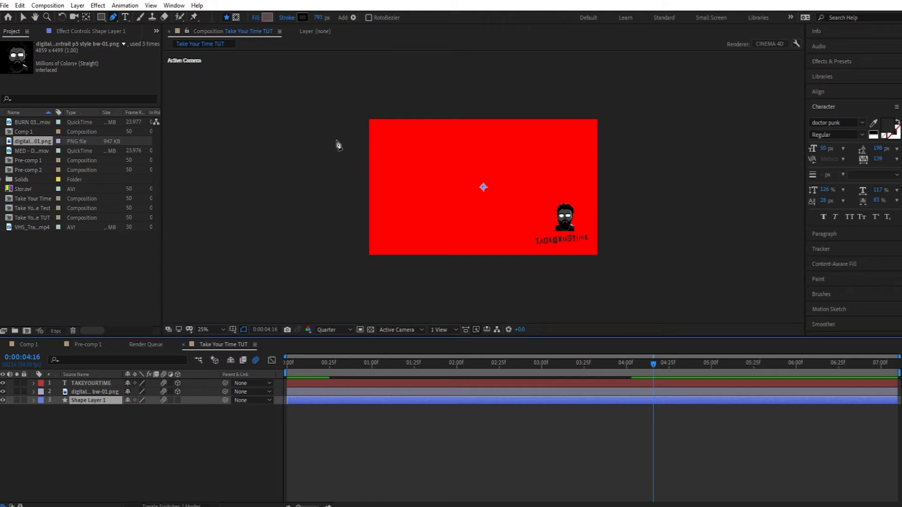
Draw a four-point Z-shaped pen path with a 793 px black stroke covering the frame.
click(336, 140)
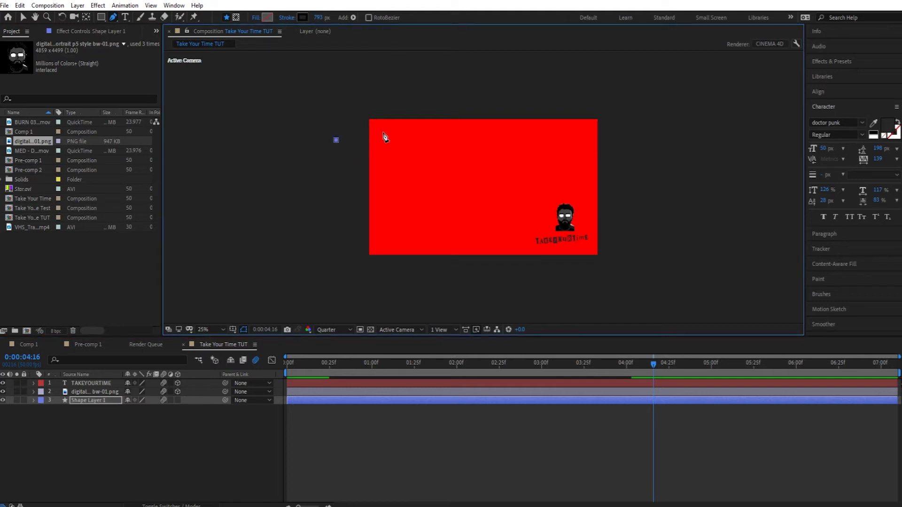
click(626, 122)
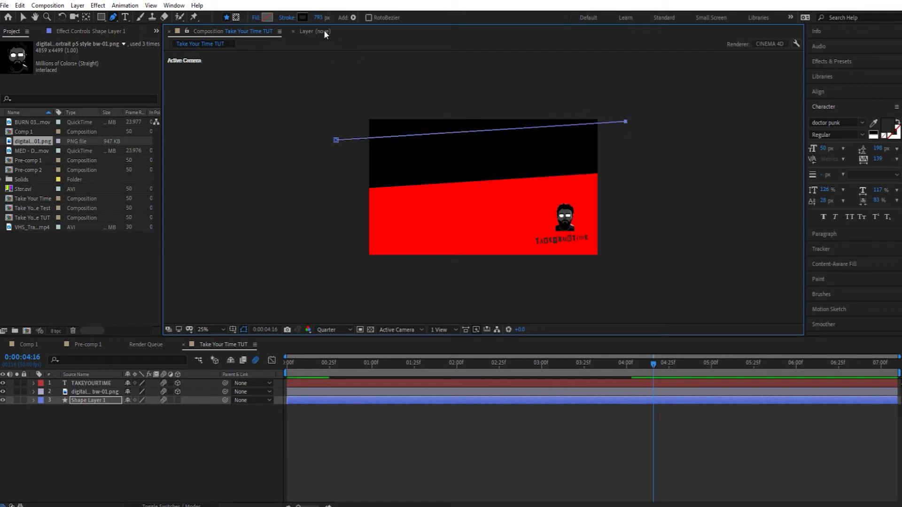
drag(321, 18, 264, 18)
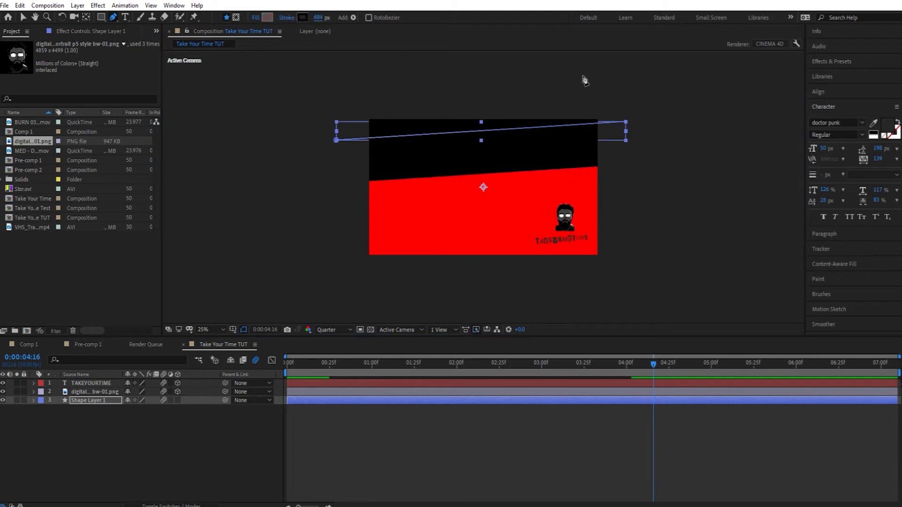
click(337, 237)
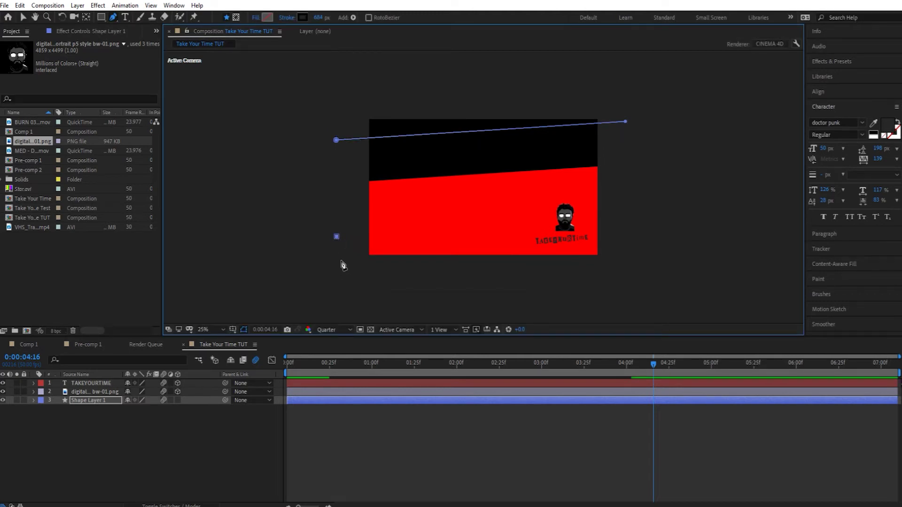
key(ctrl+z)
key(ctrl+z)
key(ctrl+z)
click(336, 241)
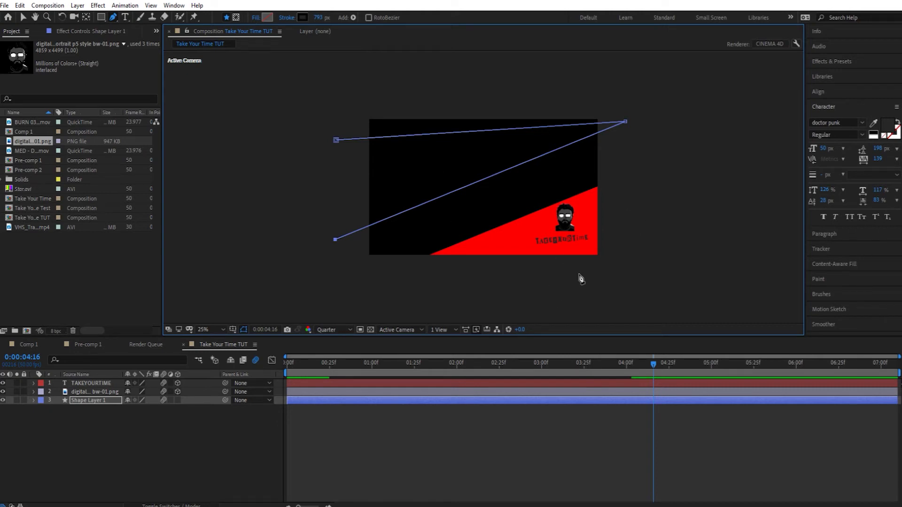
click(623, 223)
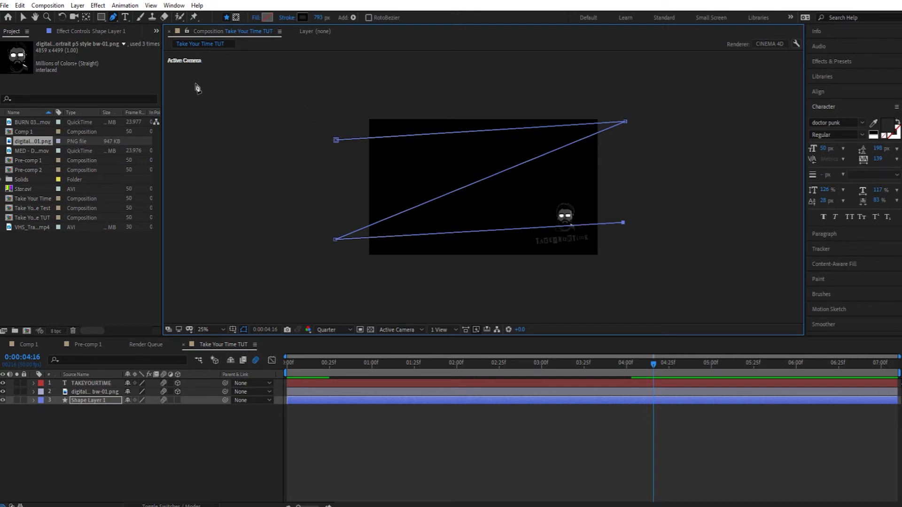
click(26, 16)
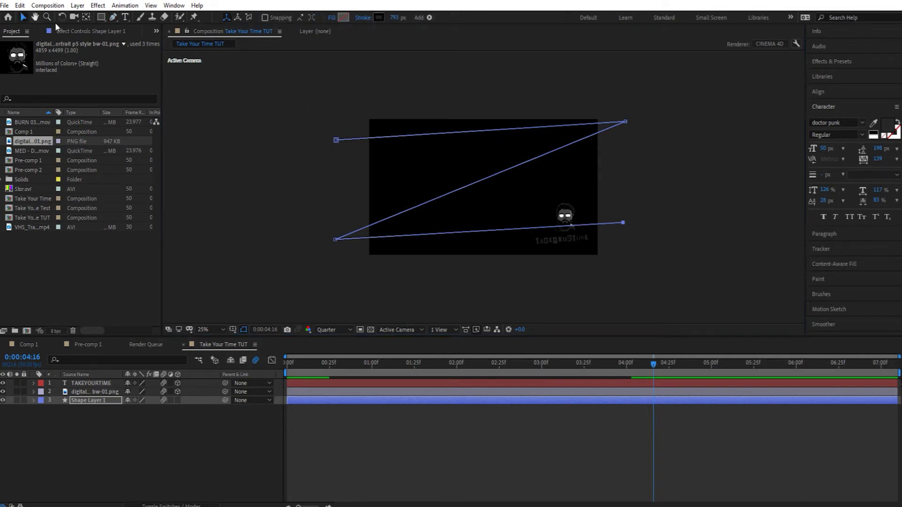
Add Trim Paths to Shape Layer 1's contents.
click(310, 368)
key(Home)
click(34, 401)
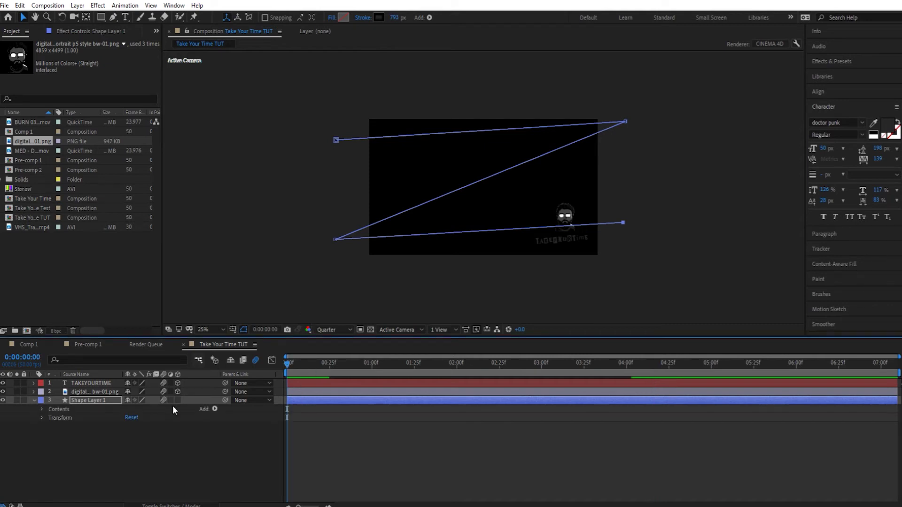
click(214, 410)
click(249, 351)
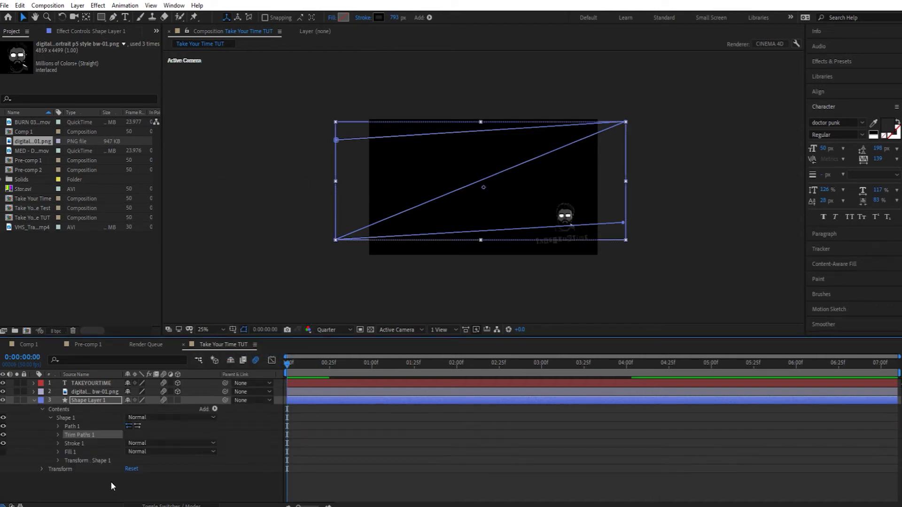
Keyframe Trim Paths End from 0% at the start to 100% at 0:23, and preview.
click(58, 435)
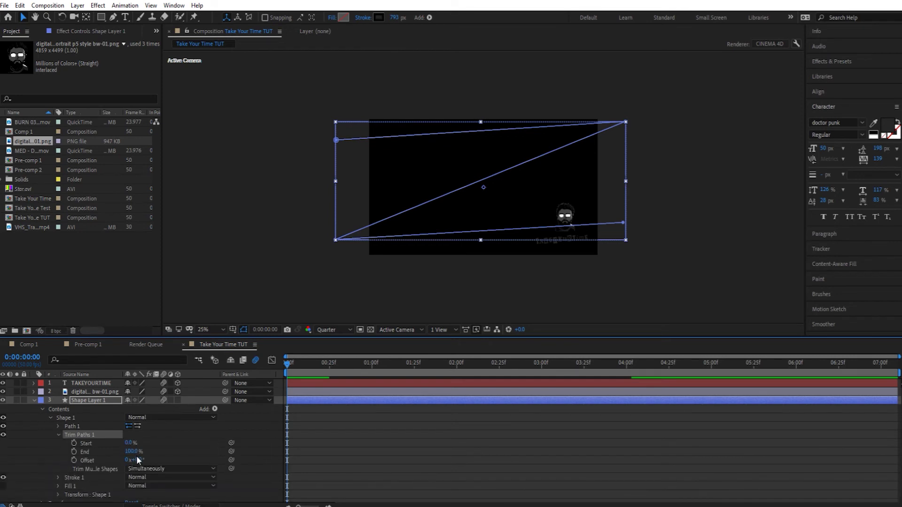
drag(133, 452, 12, 450)
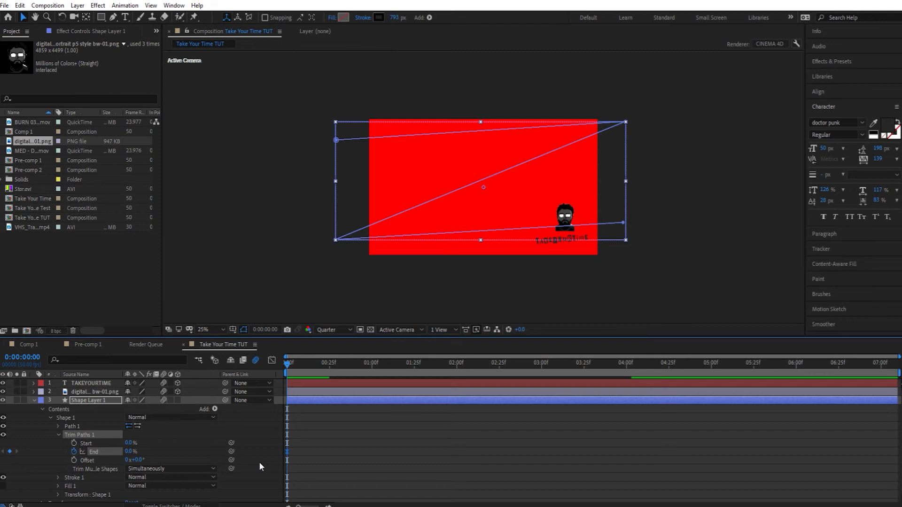
click(326, 365)
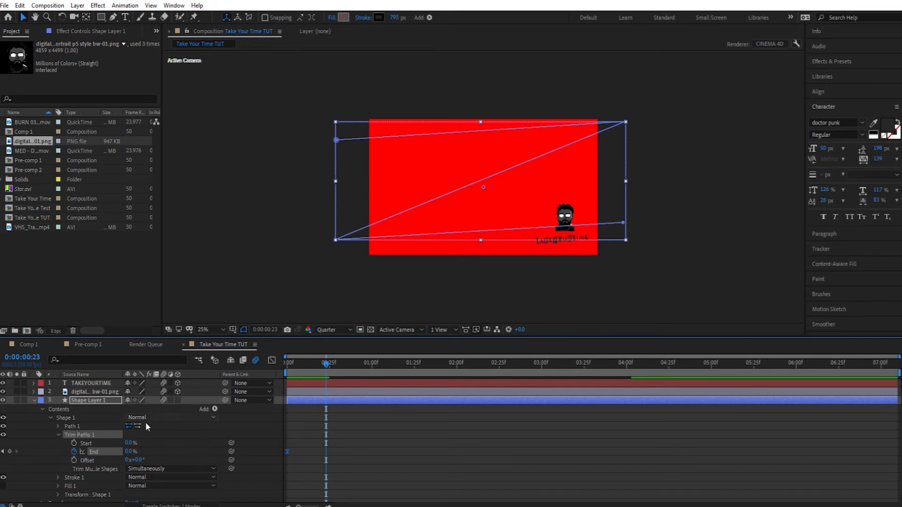
drag(130, 451, 356, 440)
key(space)
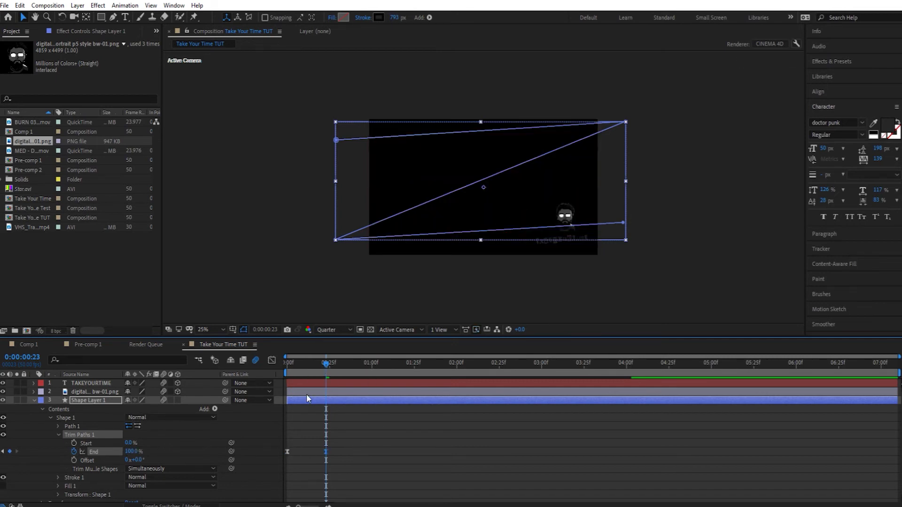
drag(635, 376, 667, 372)
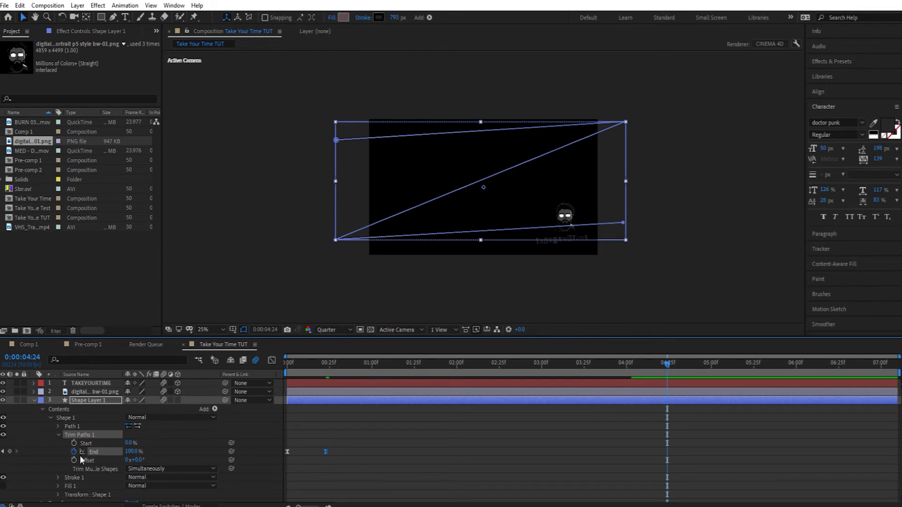
Keyframe Trim Paths Start from 0% at 4:24 to 100% at 5:00, preview, and show transparency.
click(73, 442)
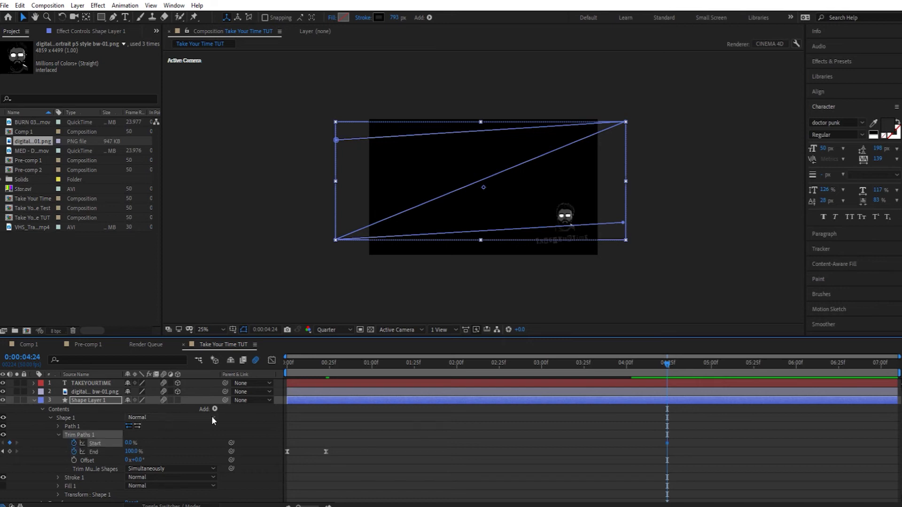
drag(668, 365, 710, 367)
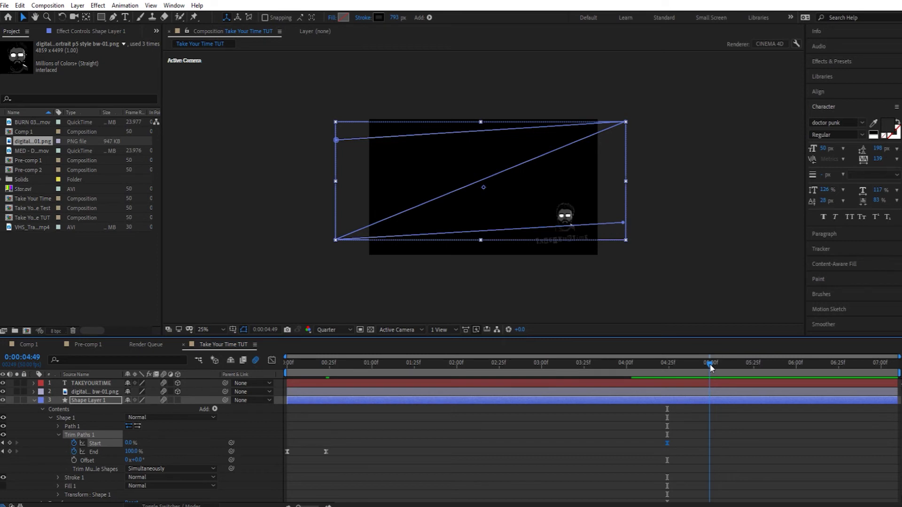
drag(130, 443, 196, 439)
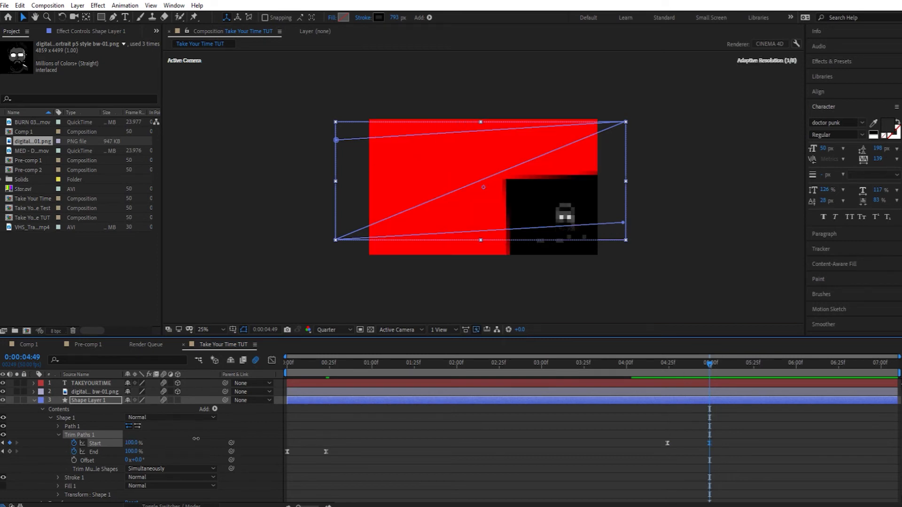
click(632, 369)
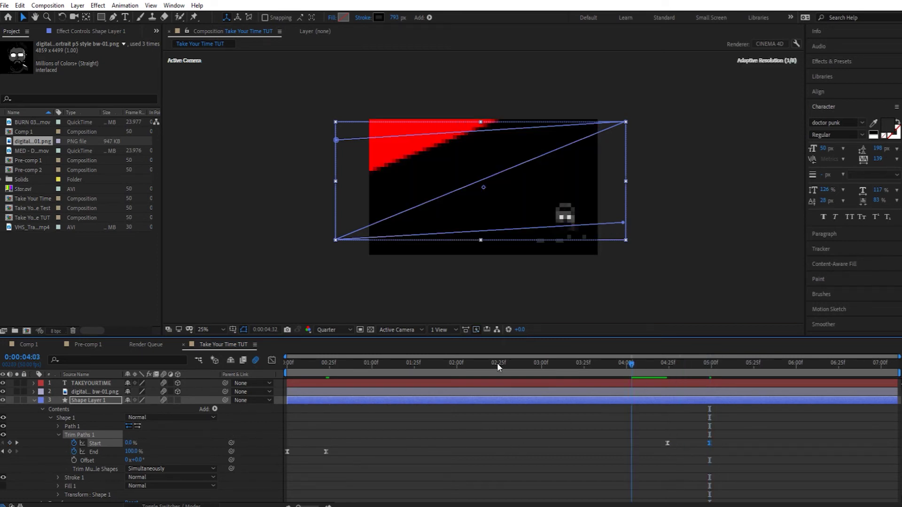
key(space)
key(space)
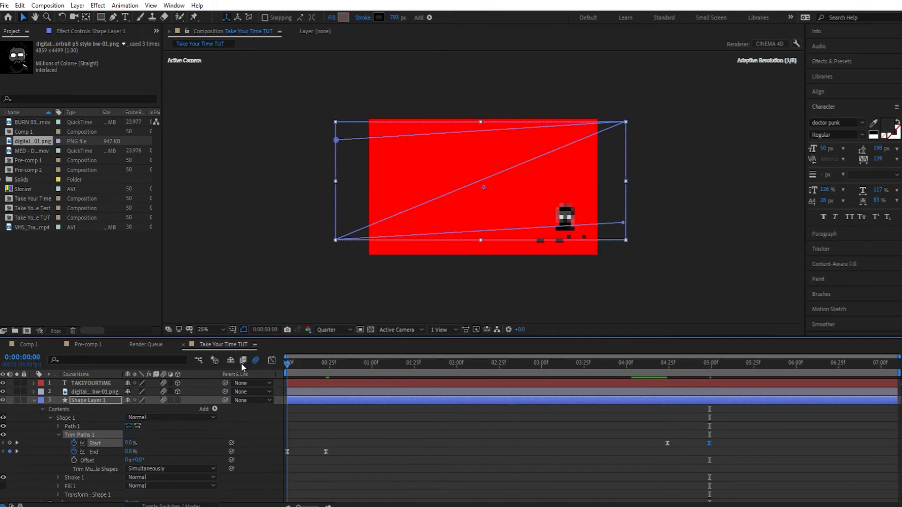
click(370, 330)
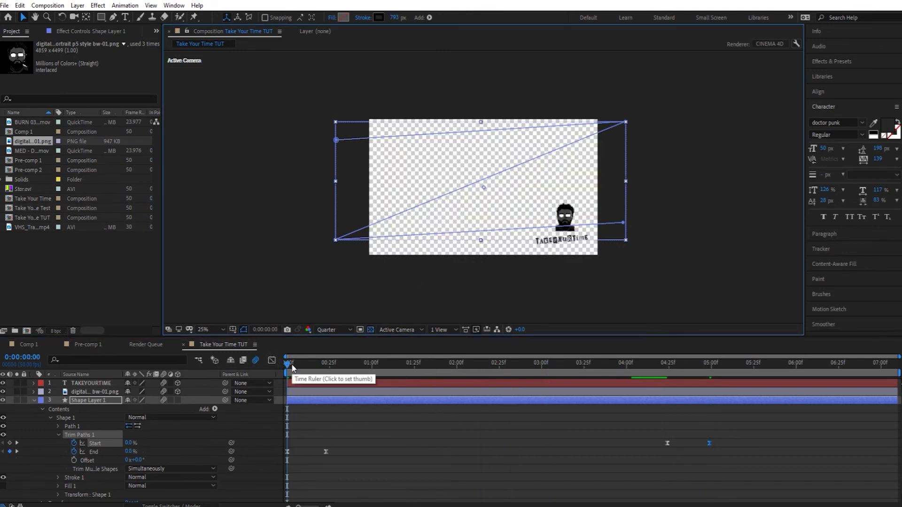
drag(289, 363, 733, 360)
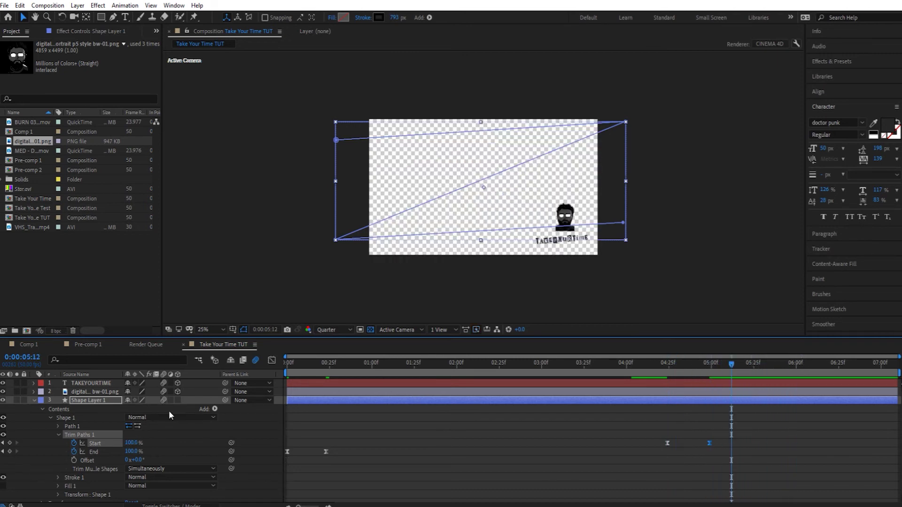
Collapse Shape Layer 1 and copy it with Edit > Copy.
click(35, 400)
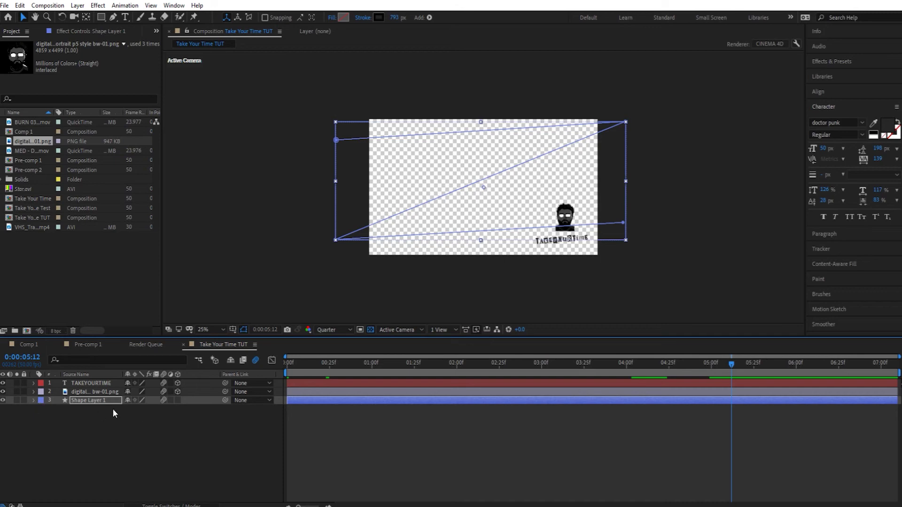
click(100, 401)
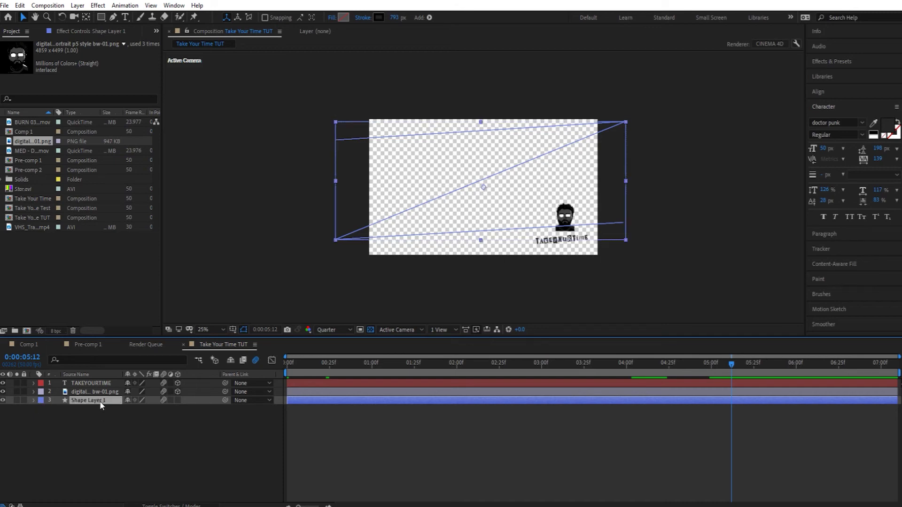
click(20, 6)
click(40, 64)
Pre-compose all three layers into Pre-comp 3, then paste the shape copy above it.
click(121, 410)
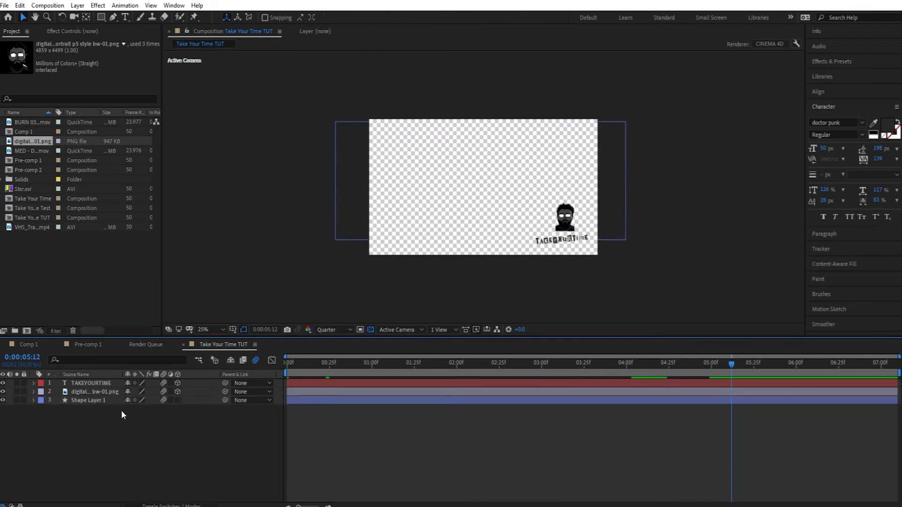
key(ctrl+a)
right_click(113, 398)
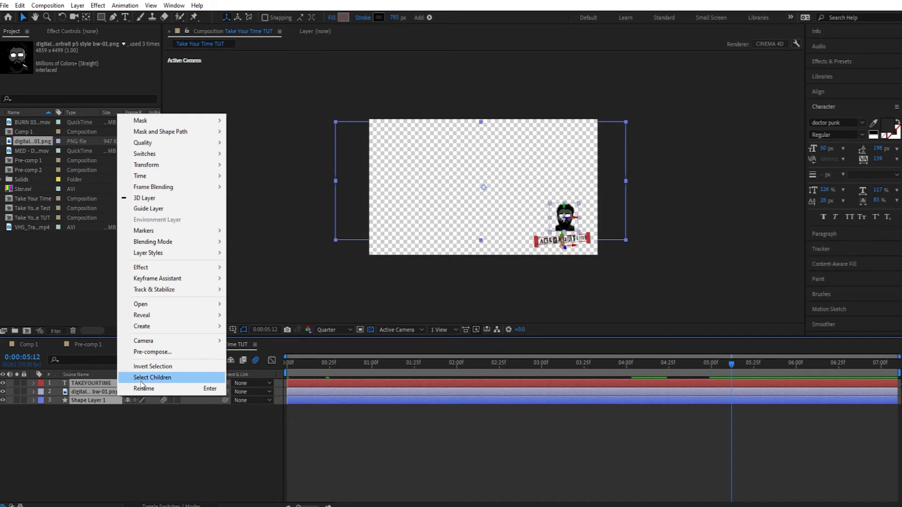
click(145, 354)
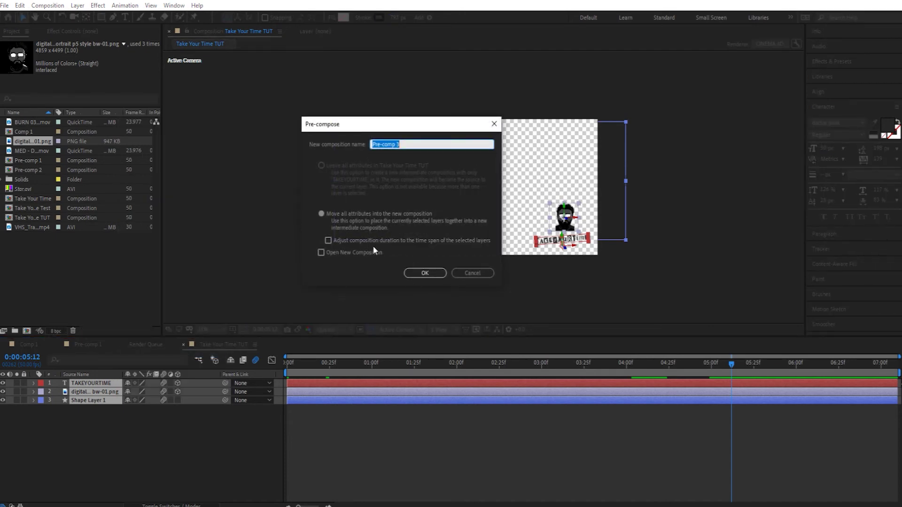
click(424, 273)
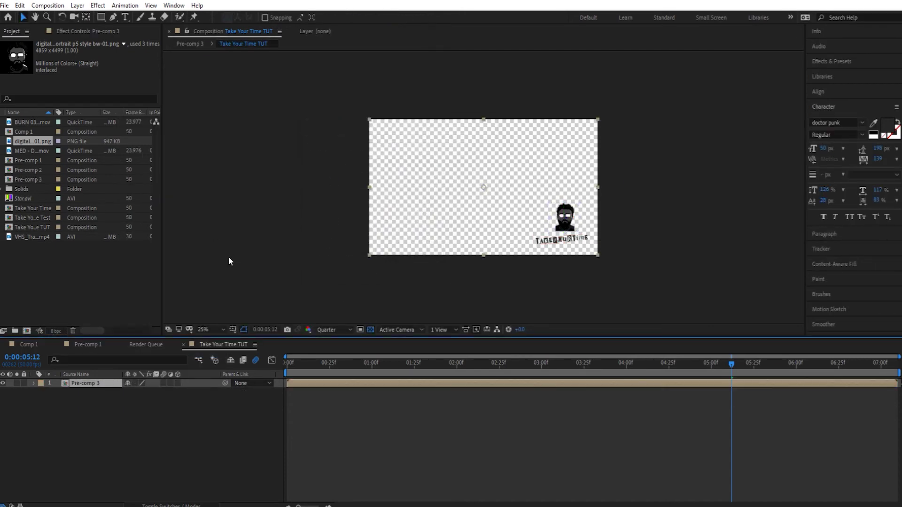
click(95, 417)
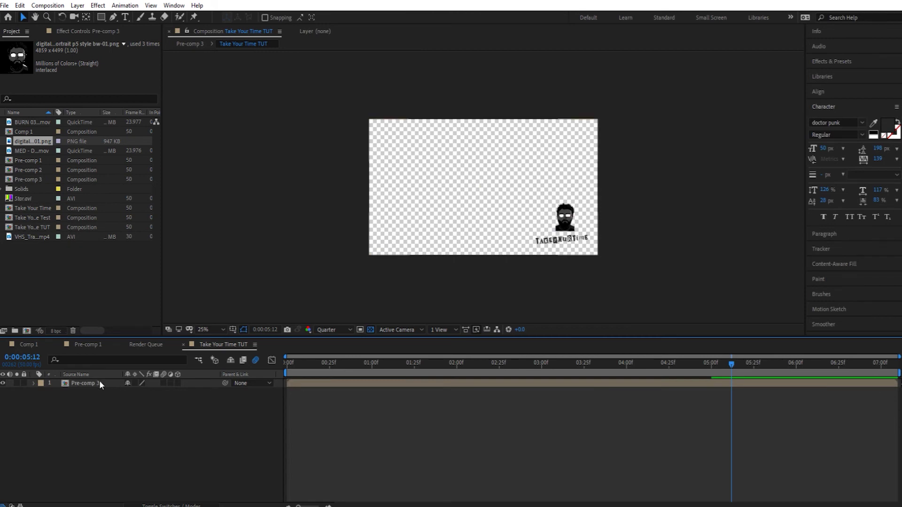
key(ctrl+v)
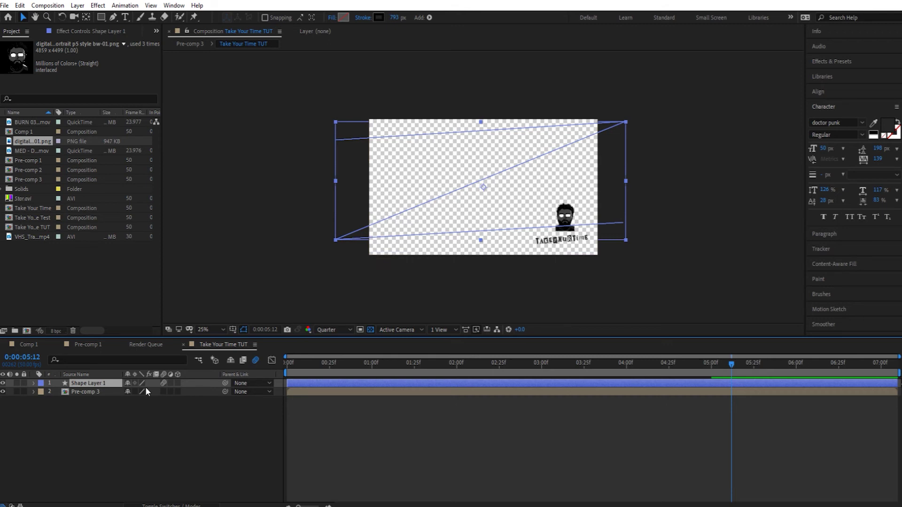
Hide Shape Layer 1 and set Pre-comp 3's track matte to Alpha Matte 'Shape Layer 1'.
click(3, 384)
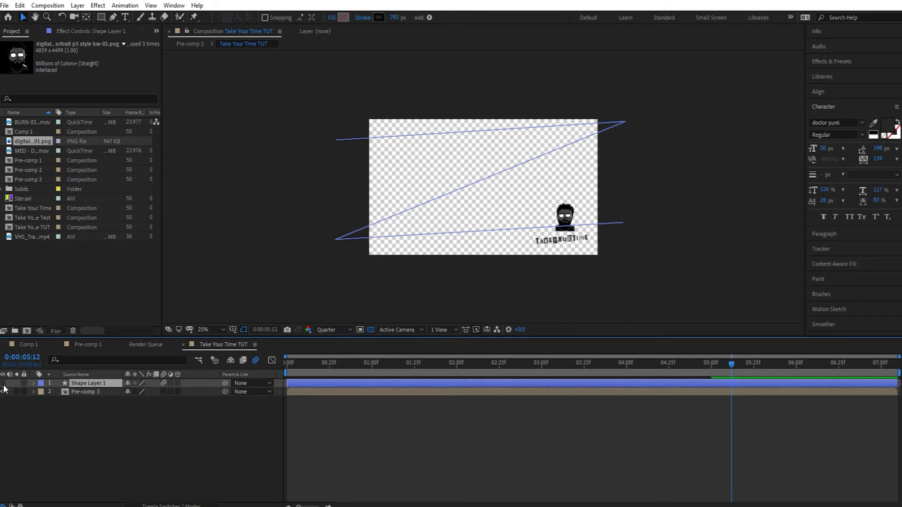
click(146, 505)
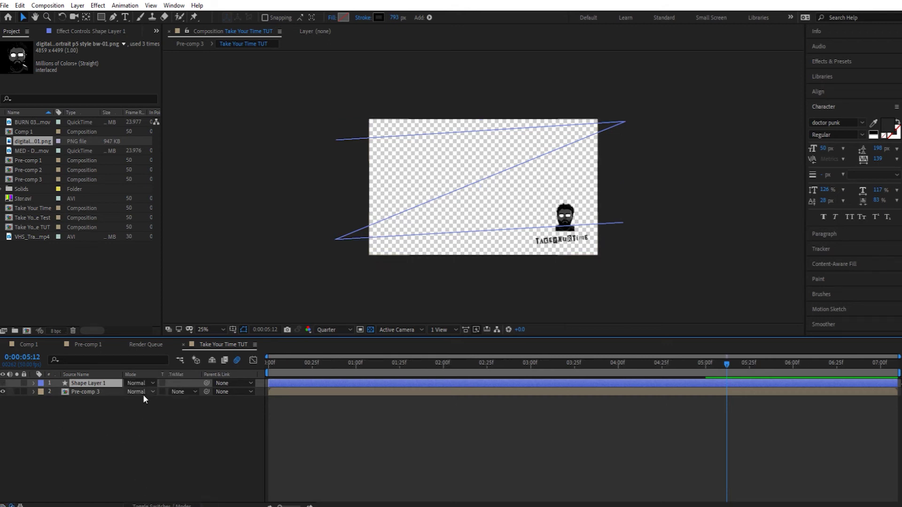
click(141, 393)
key(Escape)
click(183, 391)
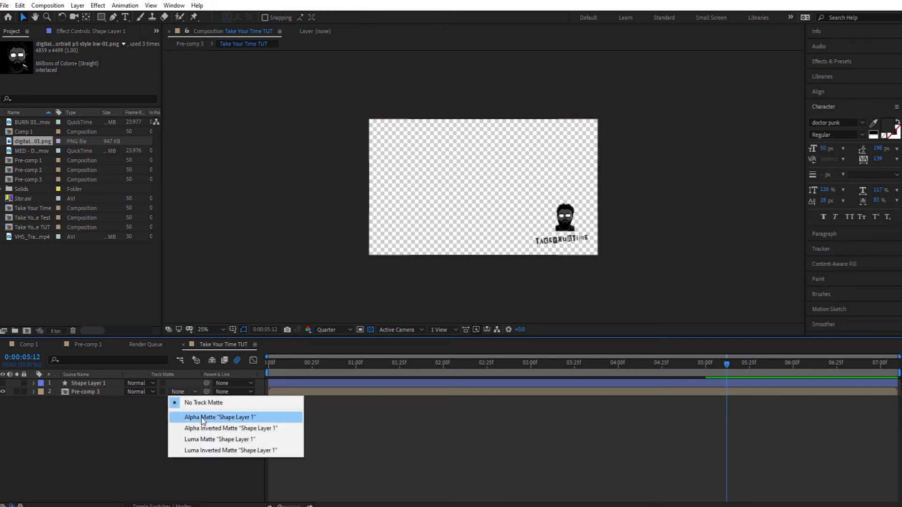
click(202, 417)
Scrub from the start to two seconds to preview the masked reveal.
key(Home)
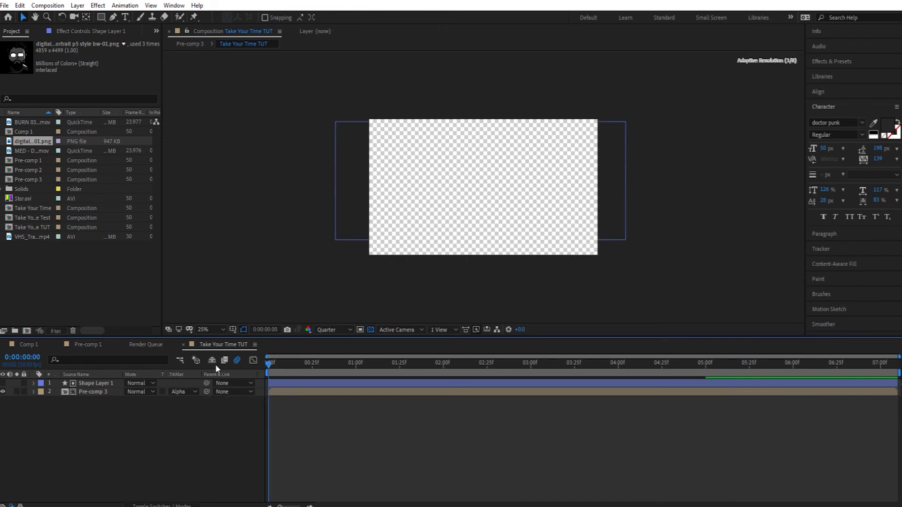
drag(268, 362, 249, 359)
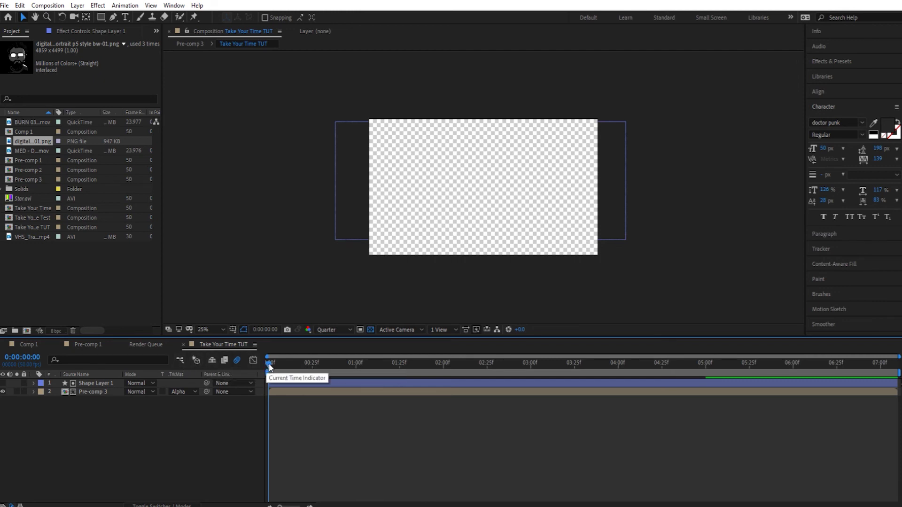
drag(269, 364, 306, 365)
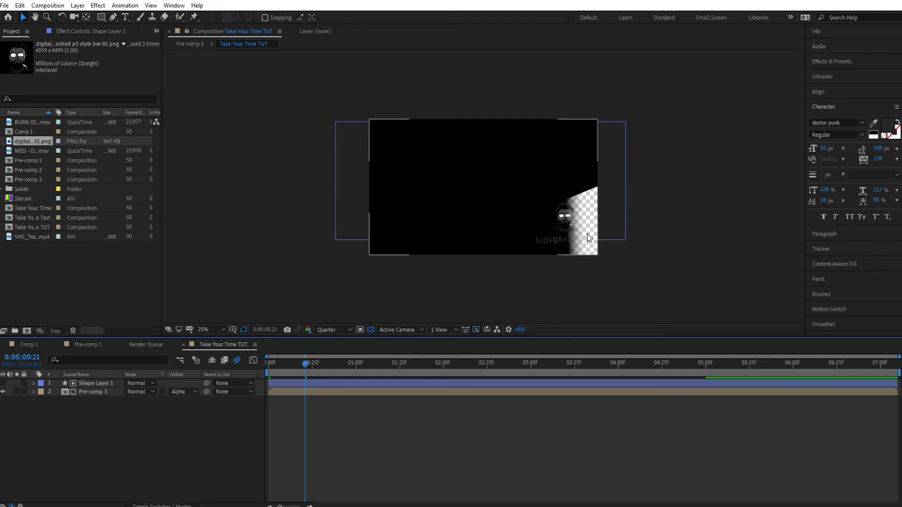
drag(302, 361, 697, 362)
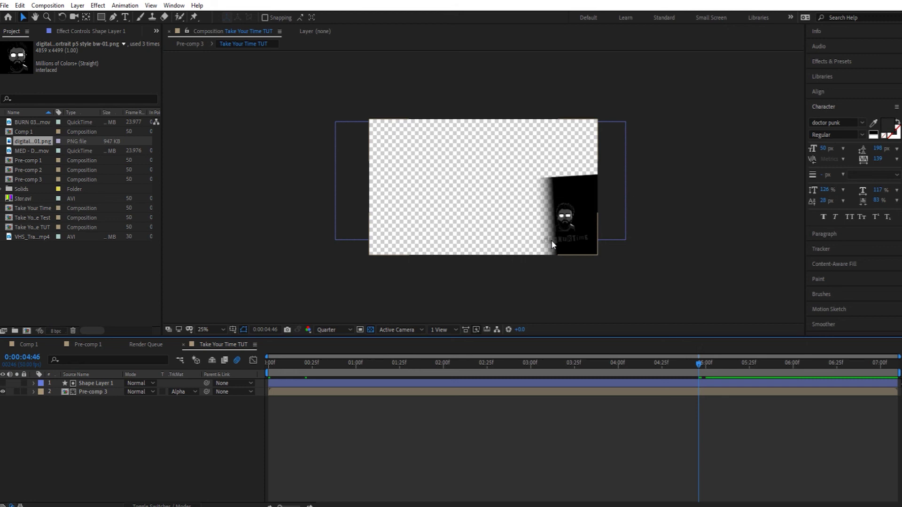
End the work area at 0:00:05:12 and trim the comp to it.
drag(703, 363, 728, 365)
drag(898, 373, 728, 373)
right_click(687, 372)
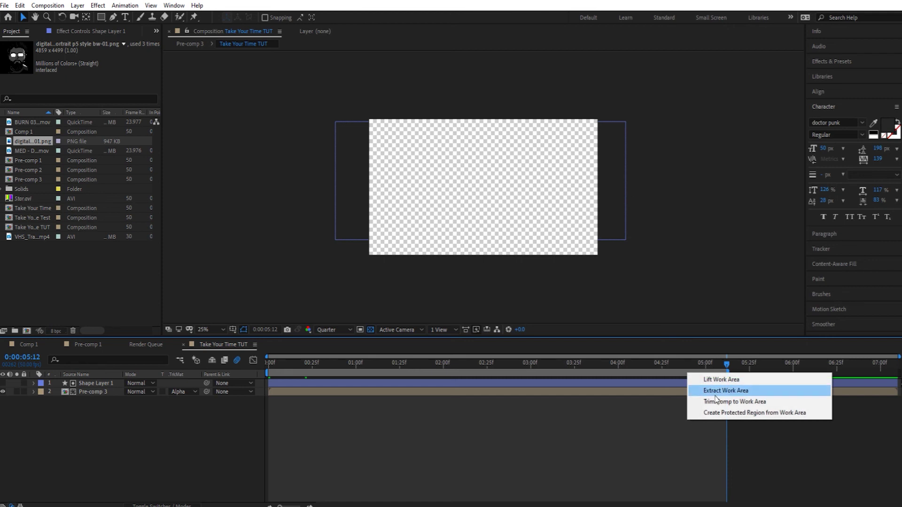
click(719, 400)
drag(873, 363, 260, 369)
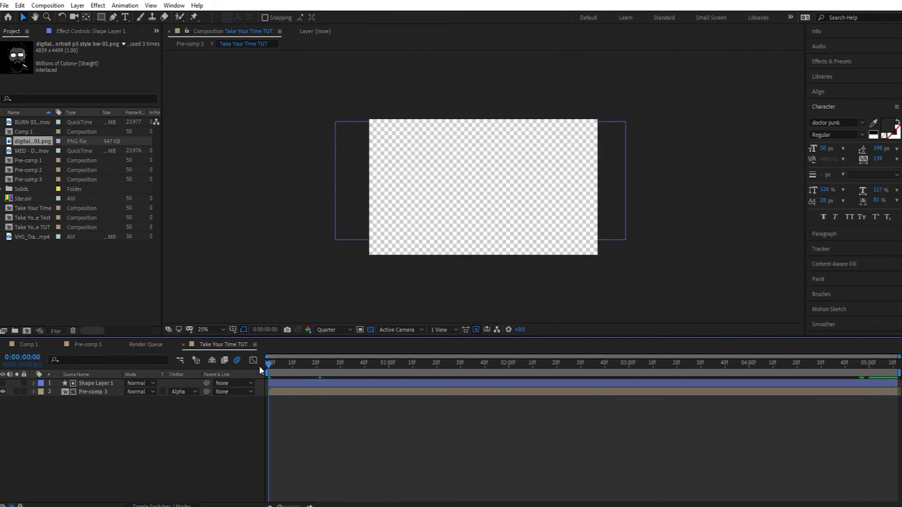
Add Take Your Time TUT to the Render Queue and delete the finished Comp 1 entry.
click(5, 5)
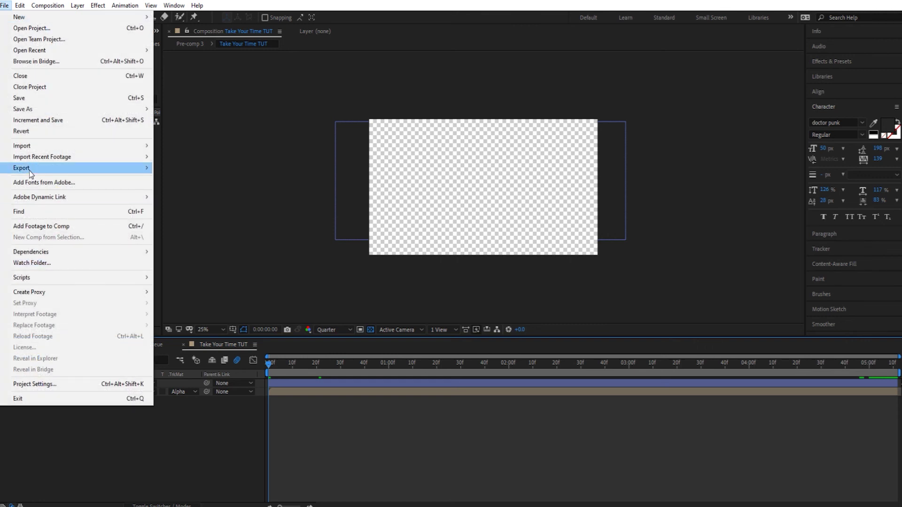
mouse_move(29, 168)
click(188, 179)
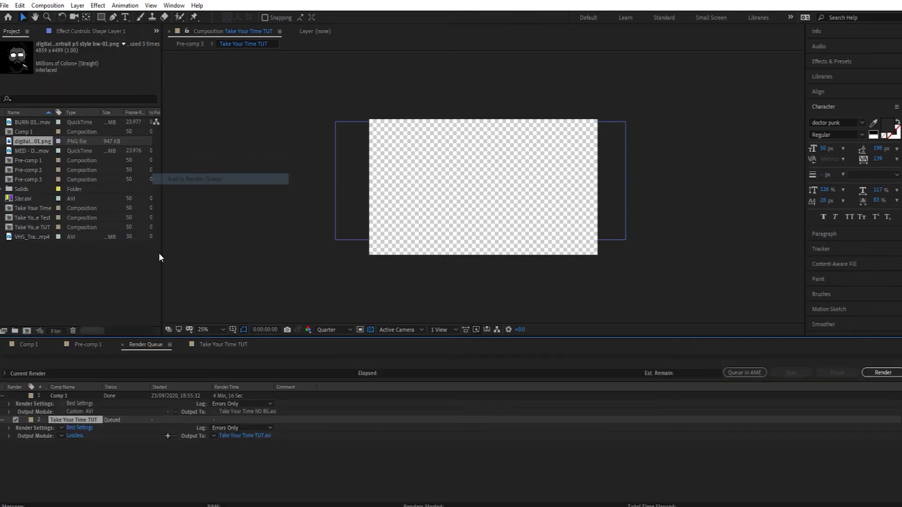
click(63, 396)
key(Delete)
Set the Lossless output module's channels to RGB + Alpha, then recheck the timeline's opening second.
click(75, 412)
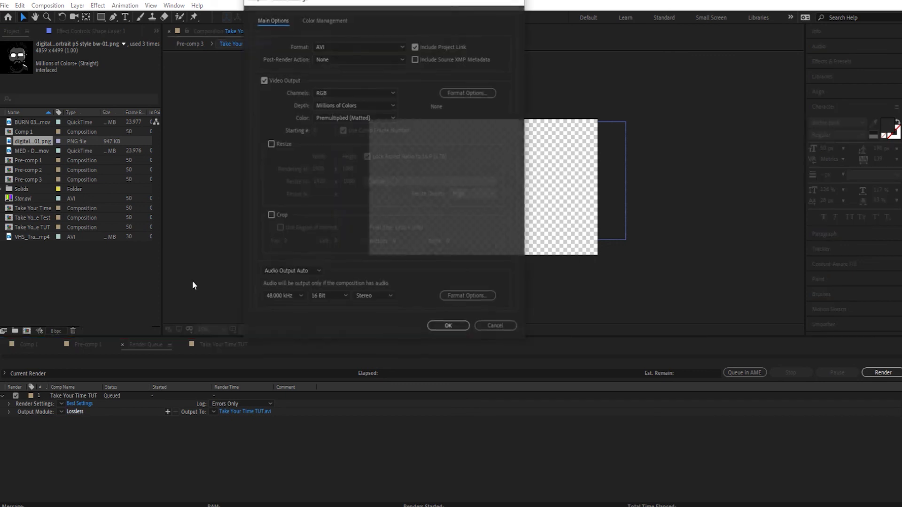
click(331, 92)
click(342, 124)
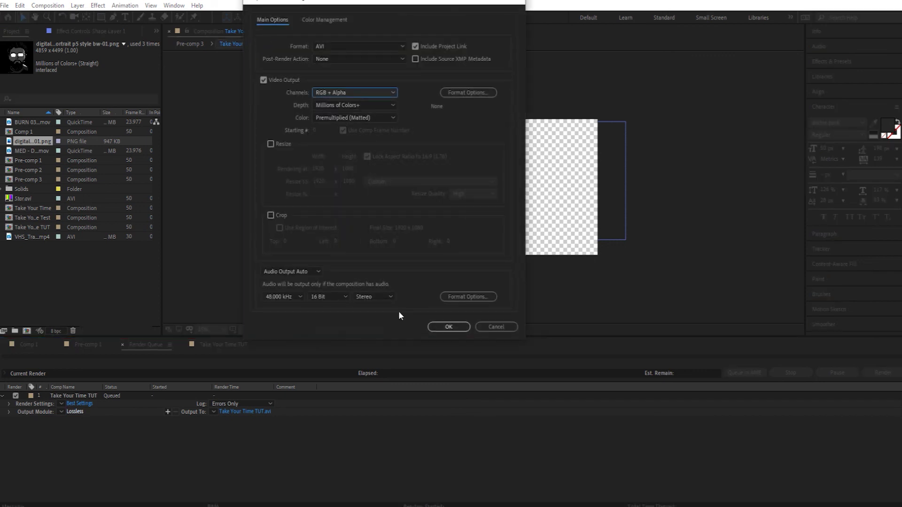
click(452, 328)
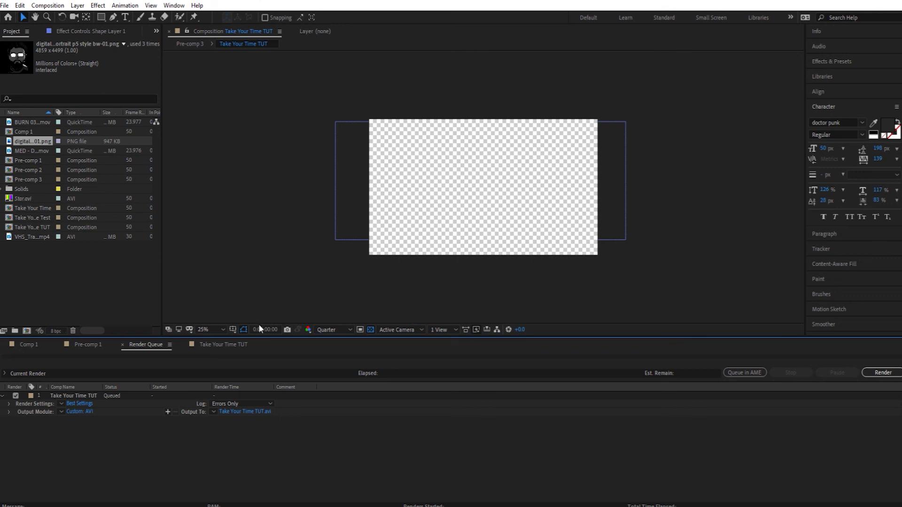
click(225, 346)
drag(280, 365, 254, 353)
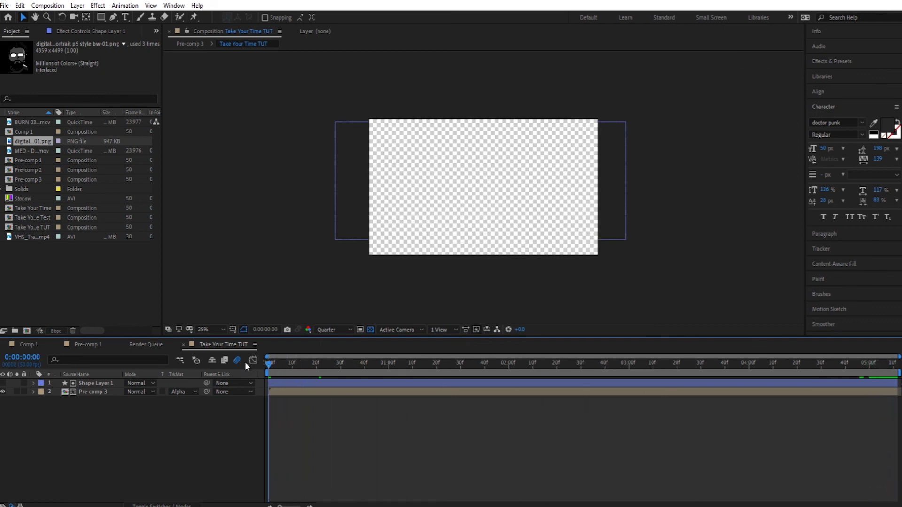